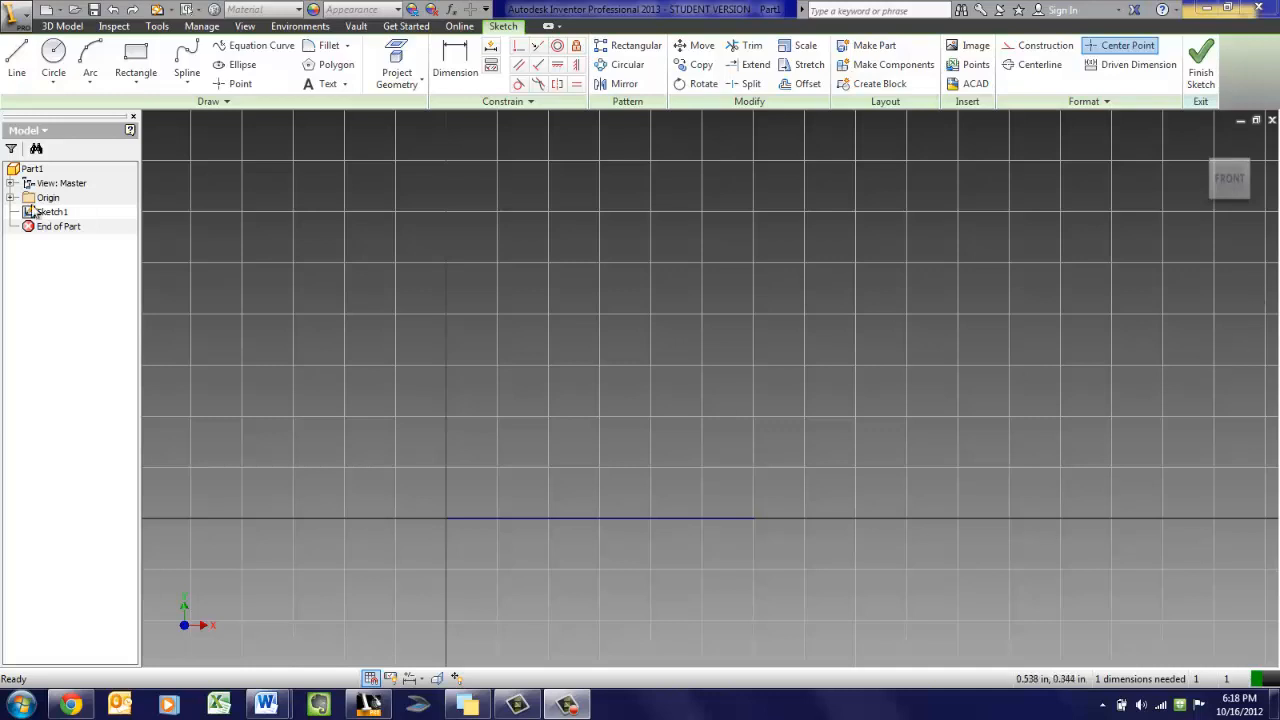
- Sketch a closed L-shaped profile from the origin, with a left side about 0.704 in high and a right end about 0.25 in high
click(16, 62)
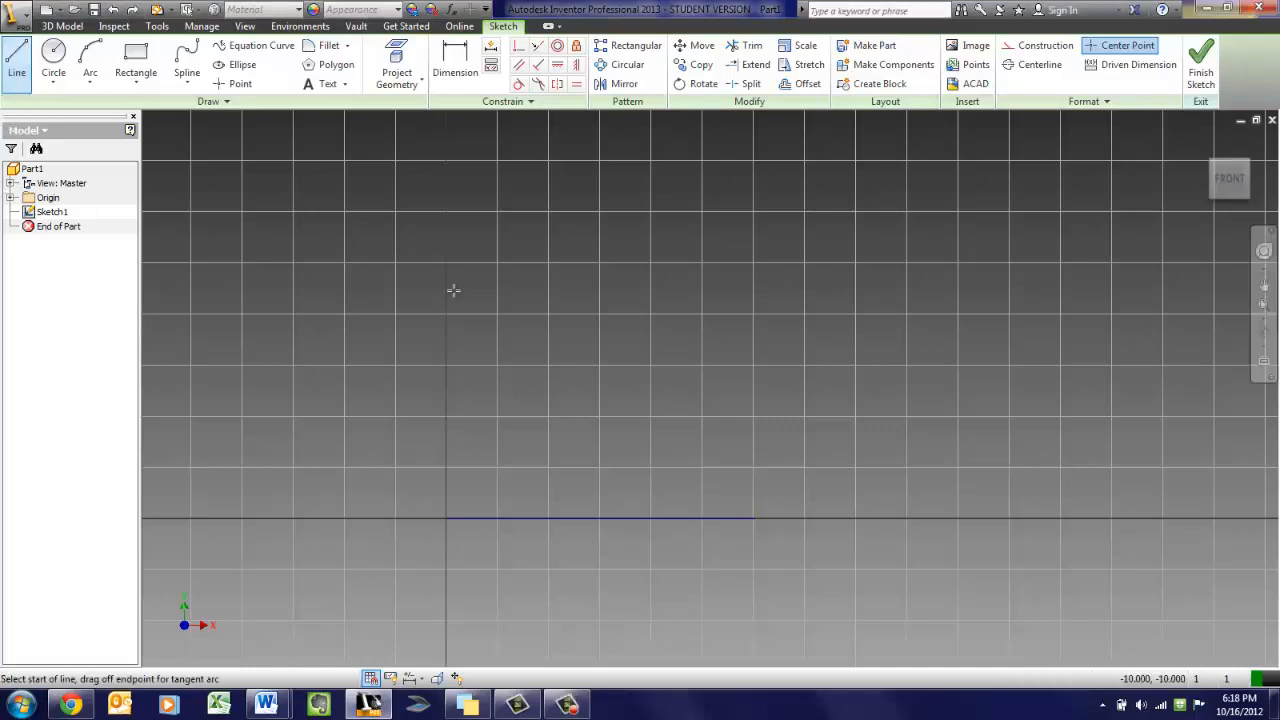
click(447, 517)
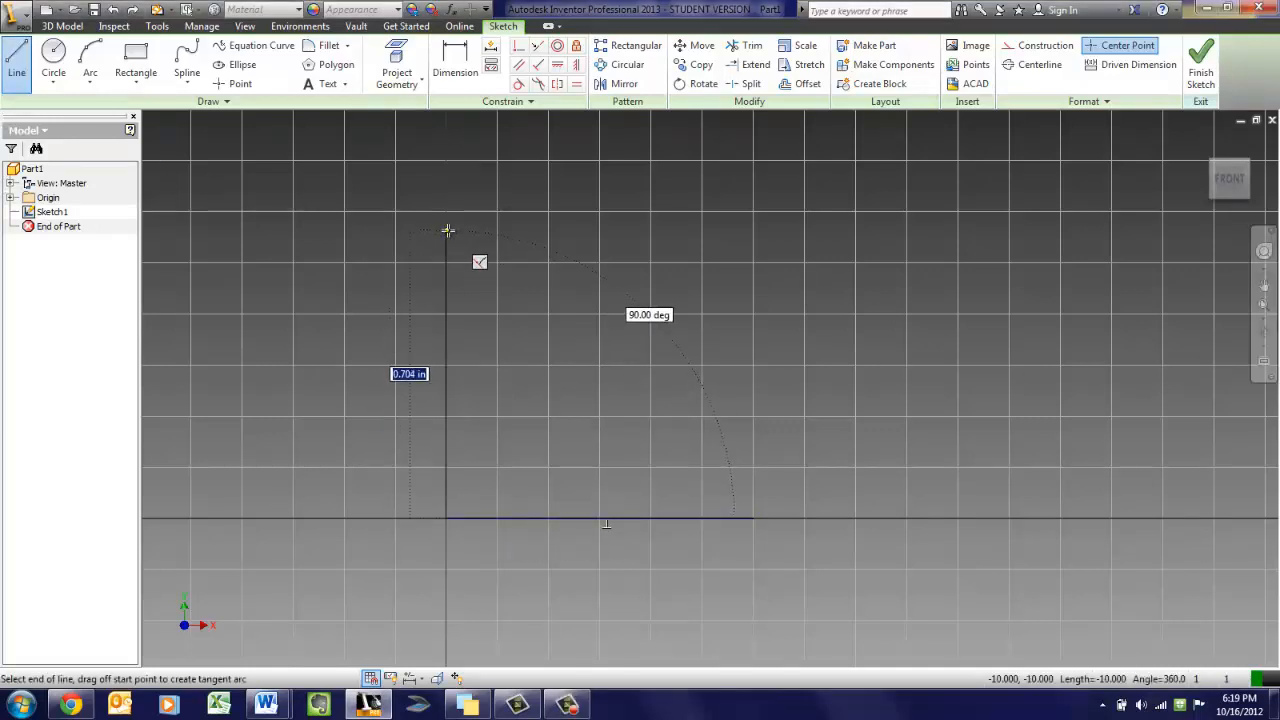
click(447, 230)
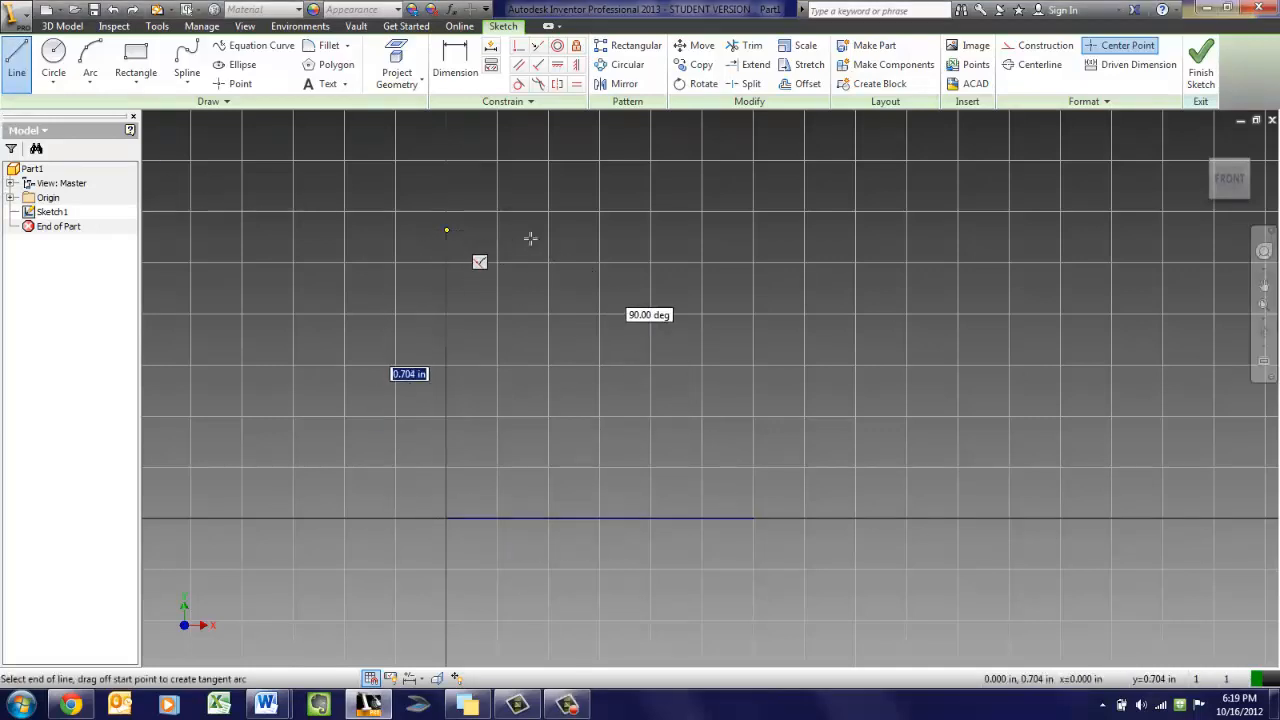
click(805, 231)
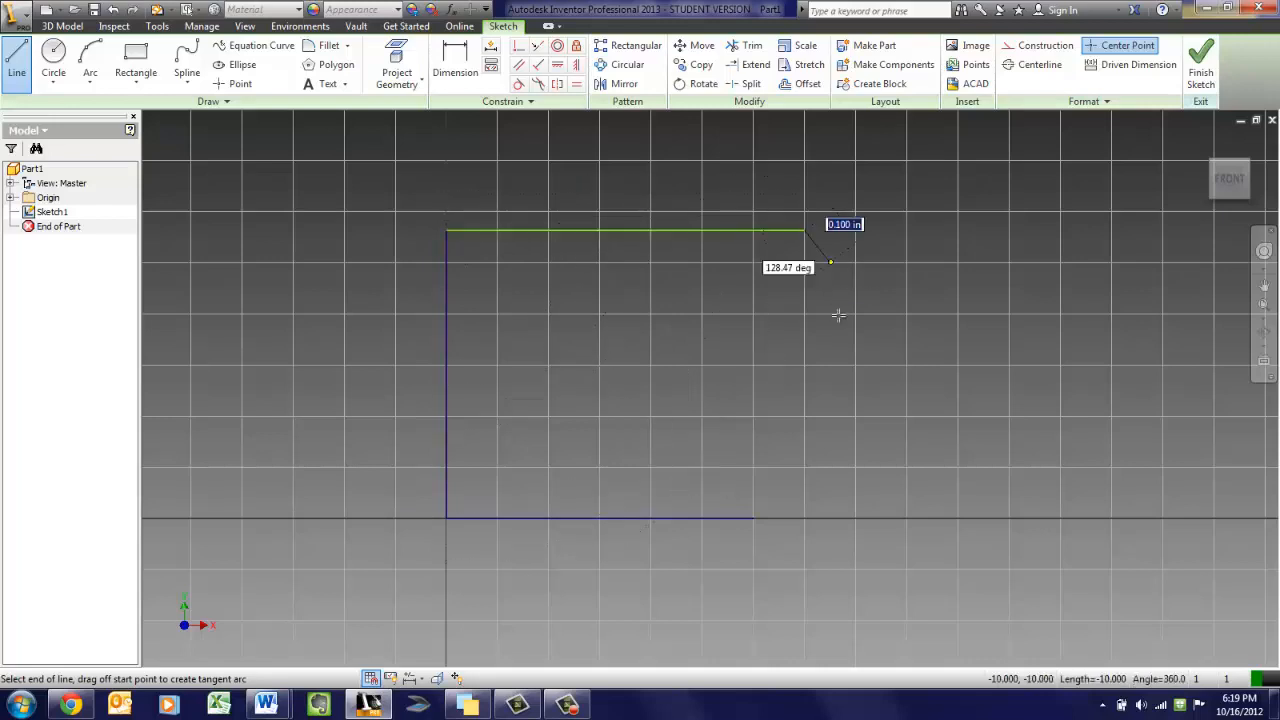
click(805, 415)
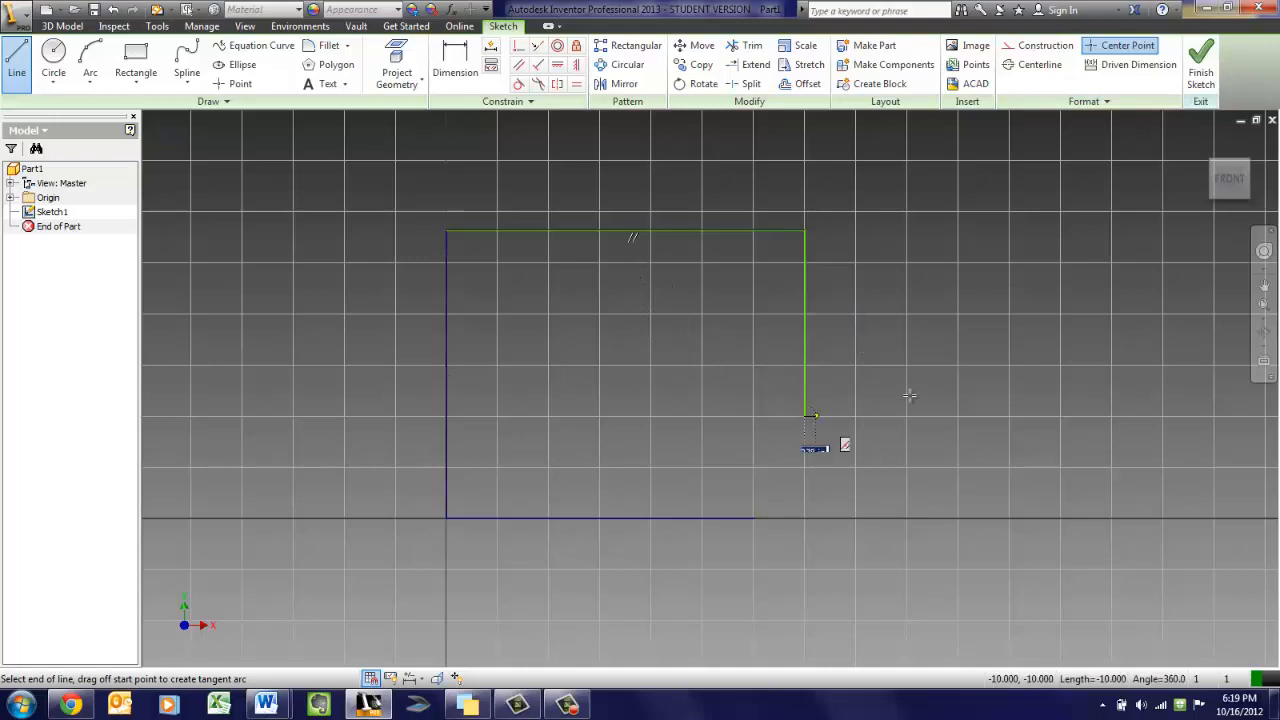
click(1008, 416)
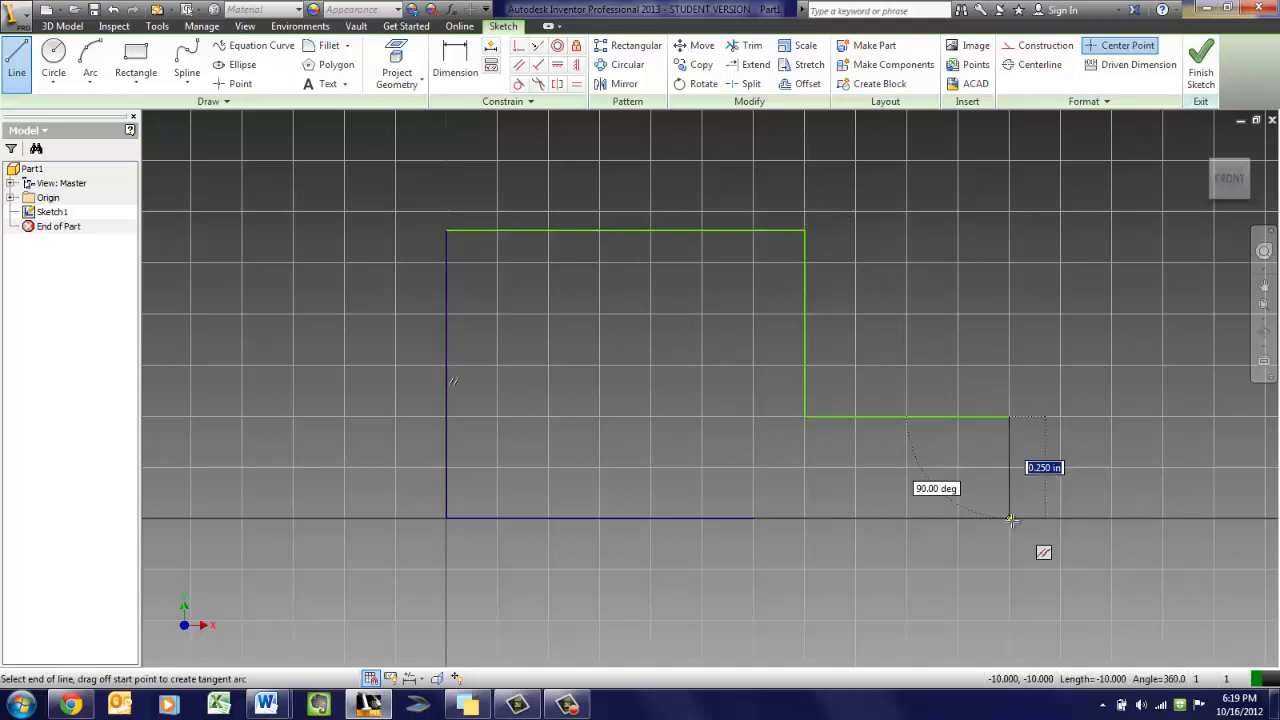
click(1009, 517)
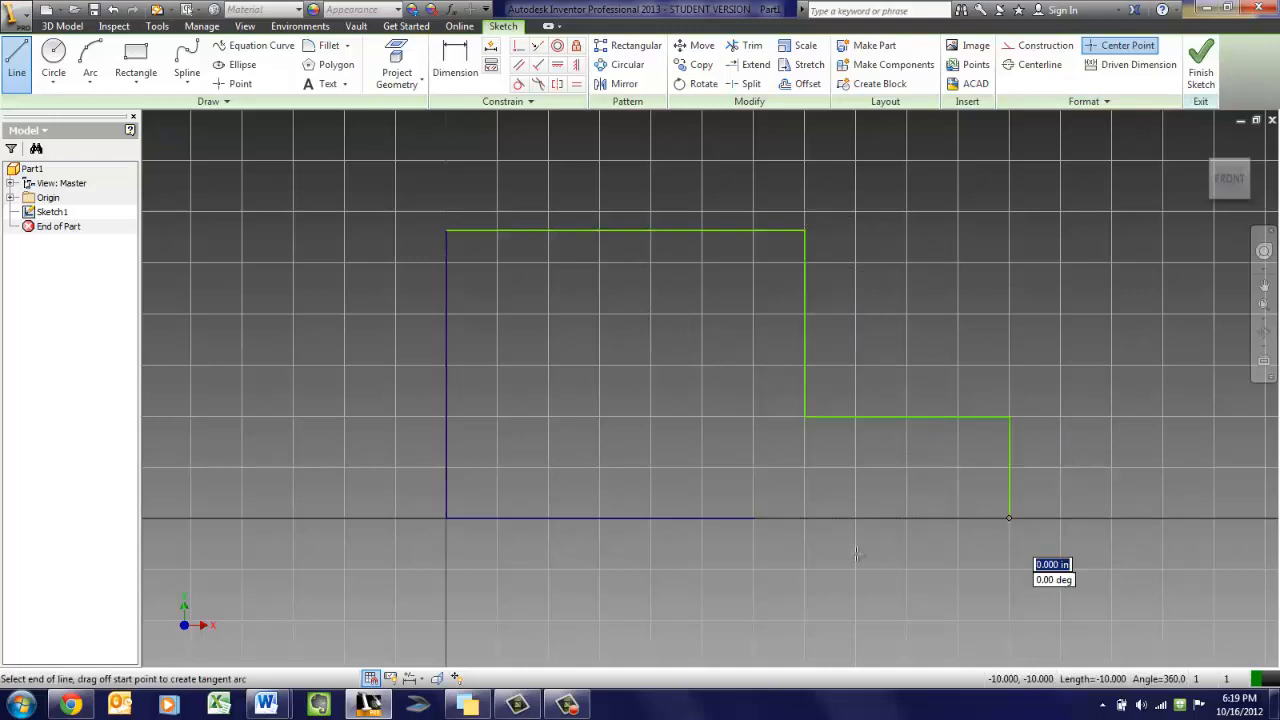
click(452, 519)
right_click(588, 489)
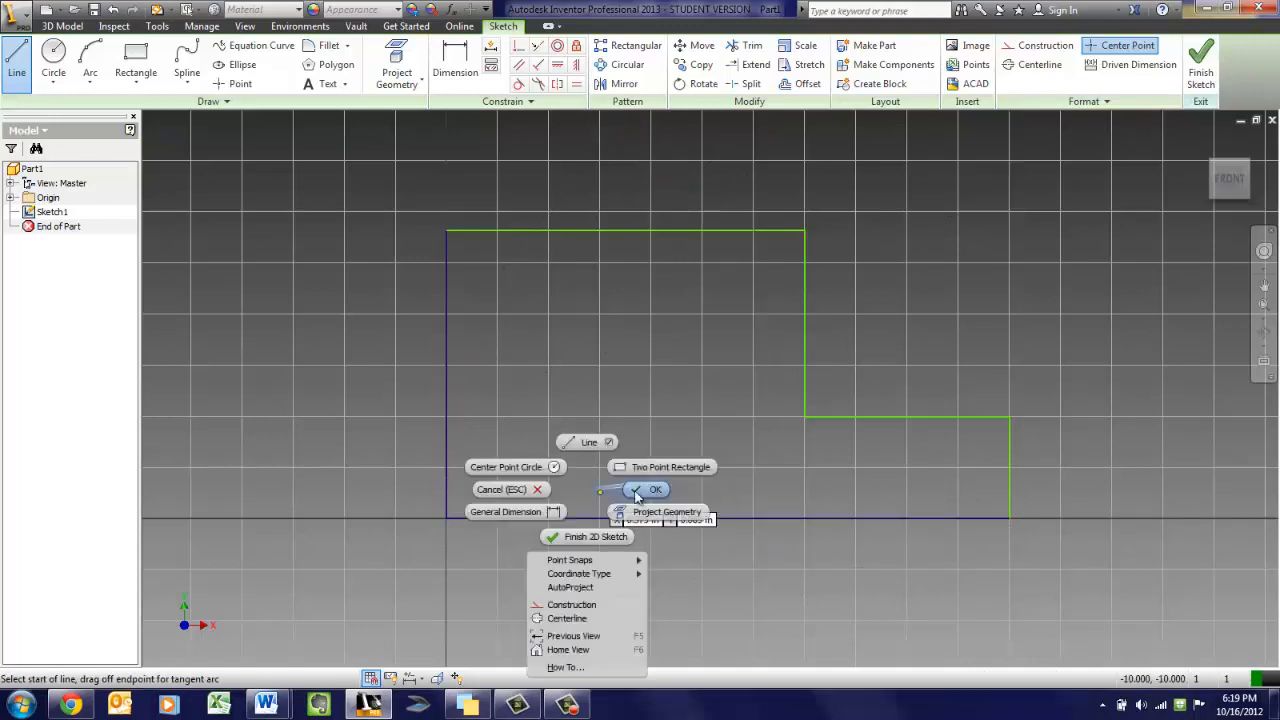
click(639, 489)
middle_drag(1169, 455, 1148, 430)
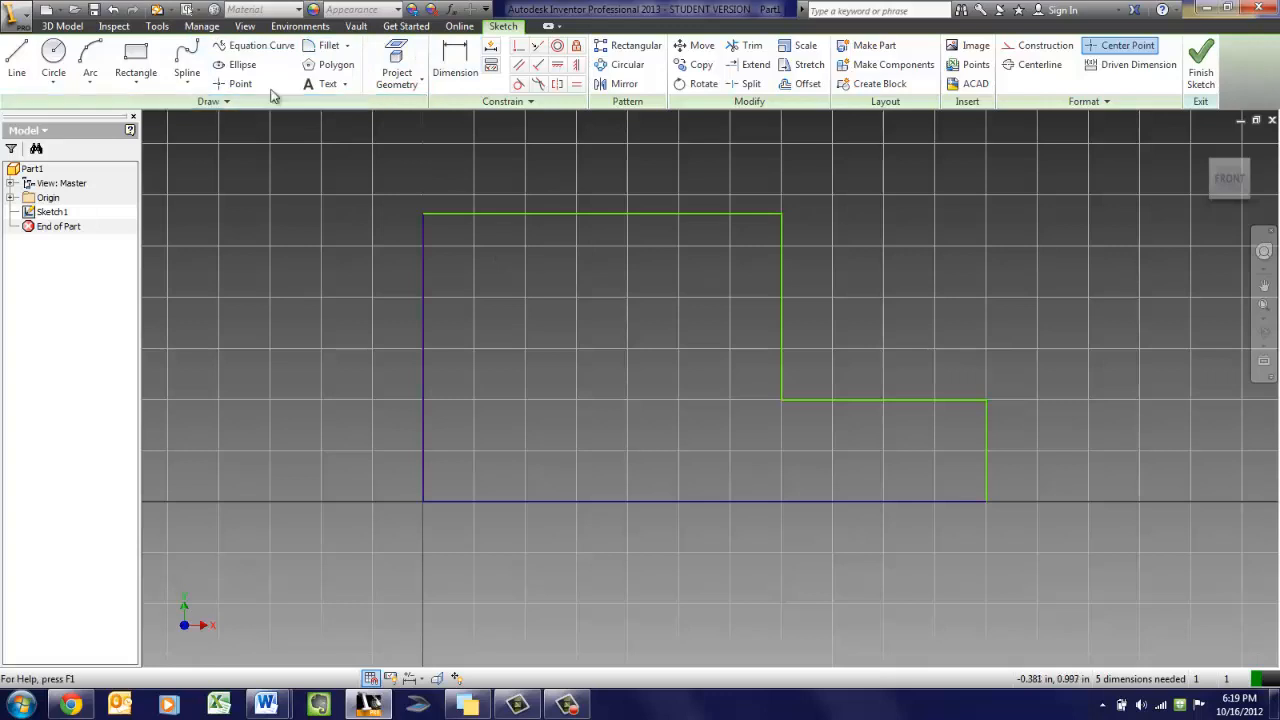
click(347, 47)
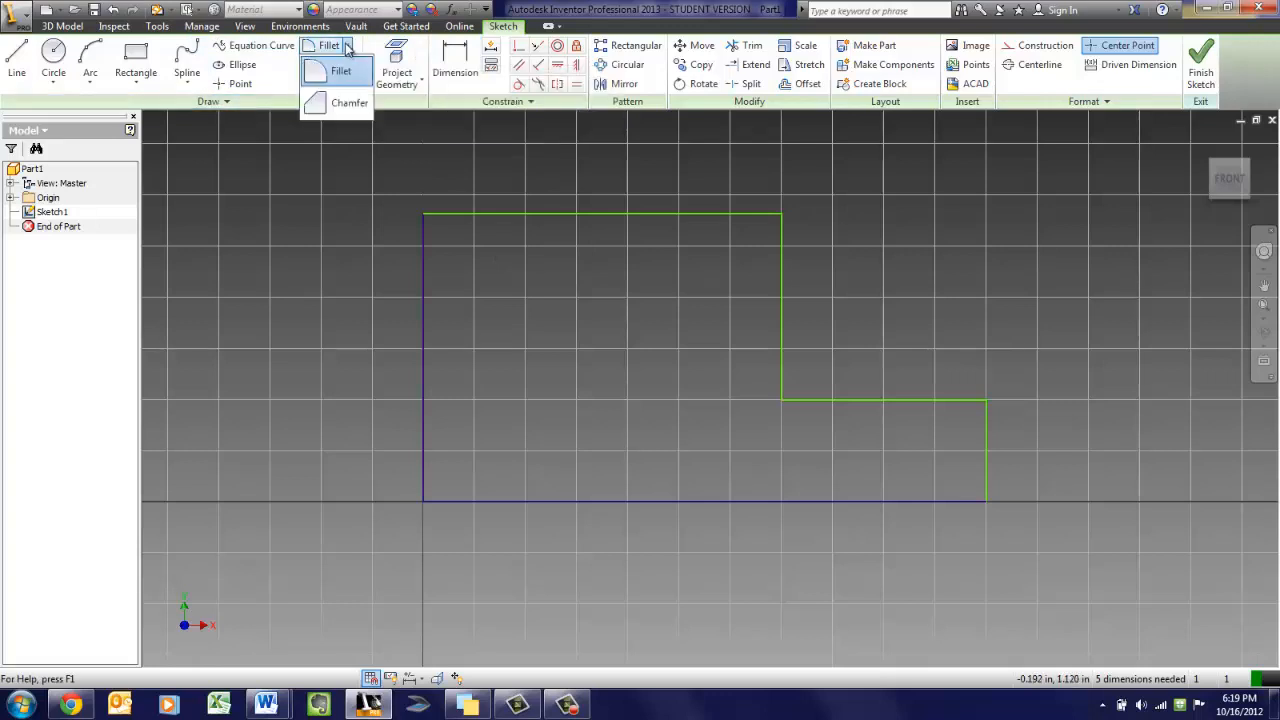
click(350, 104)
click(266, 64)
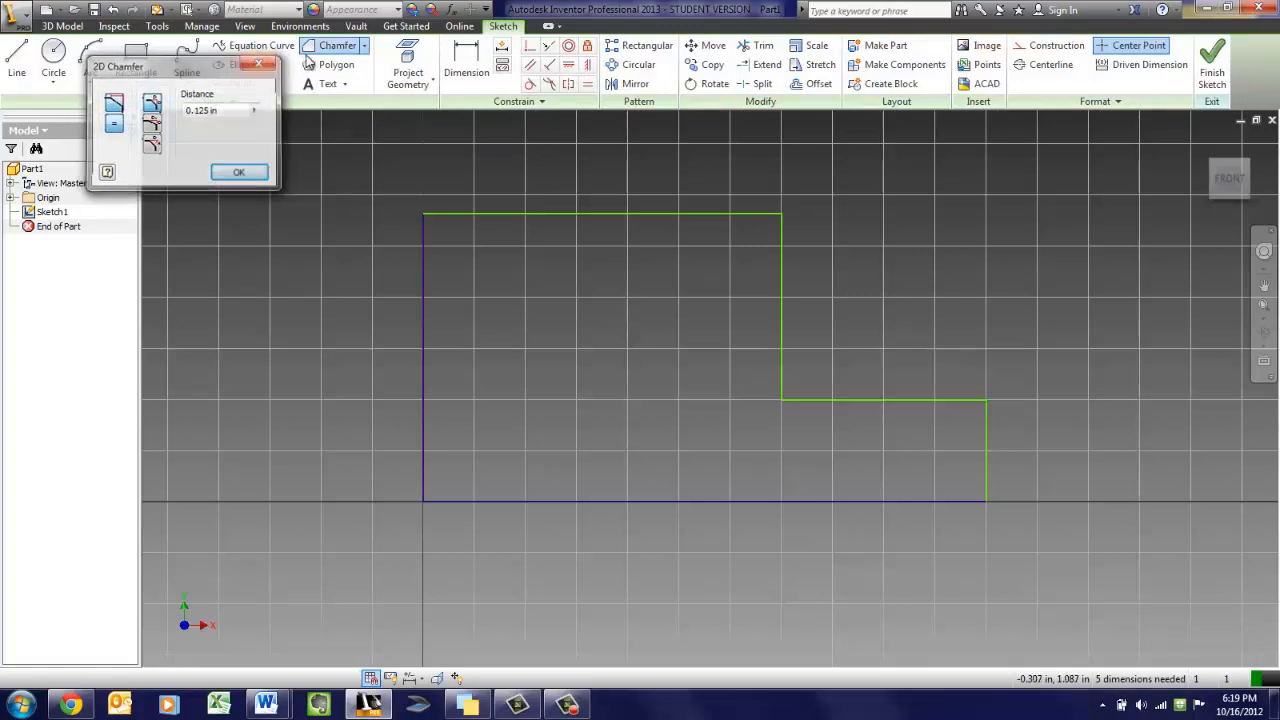
- Fillet the inner corner of the L-shaped profile with a 0.125 in radius
click(364, 47)
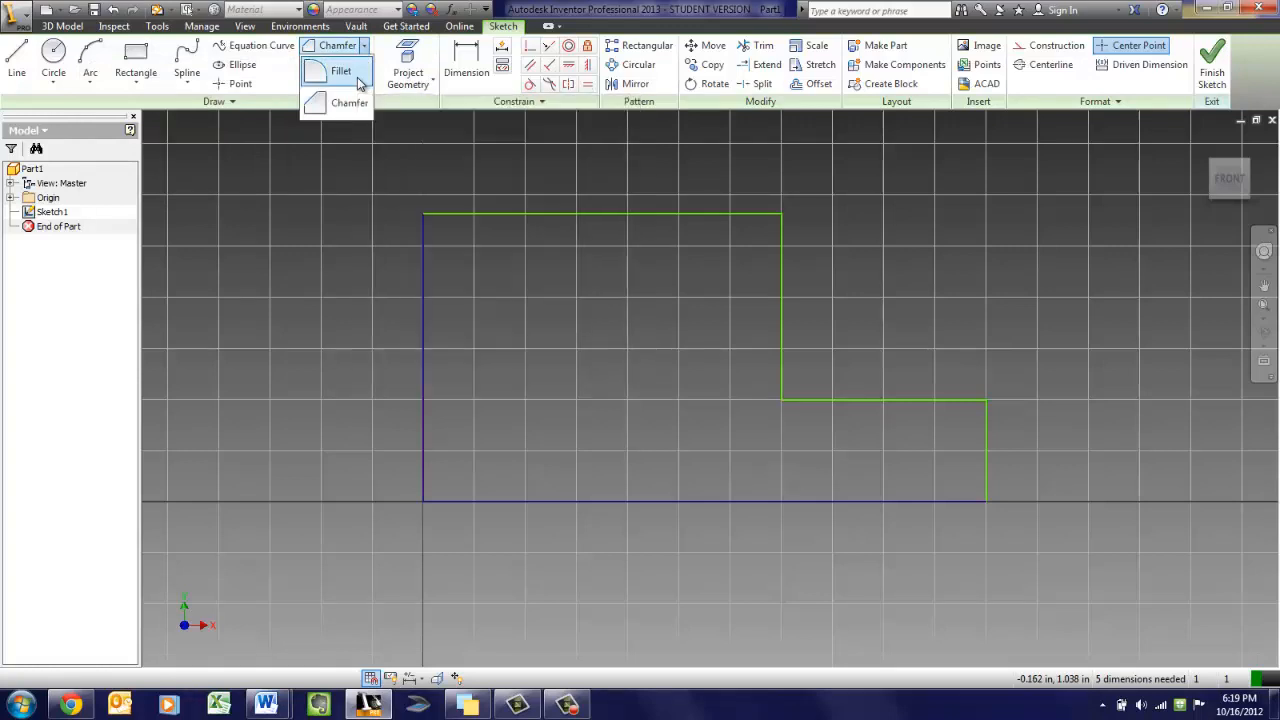
click(358, 79)
click(234, 161)
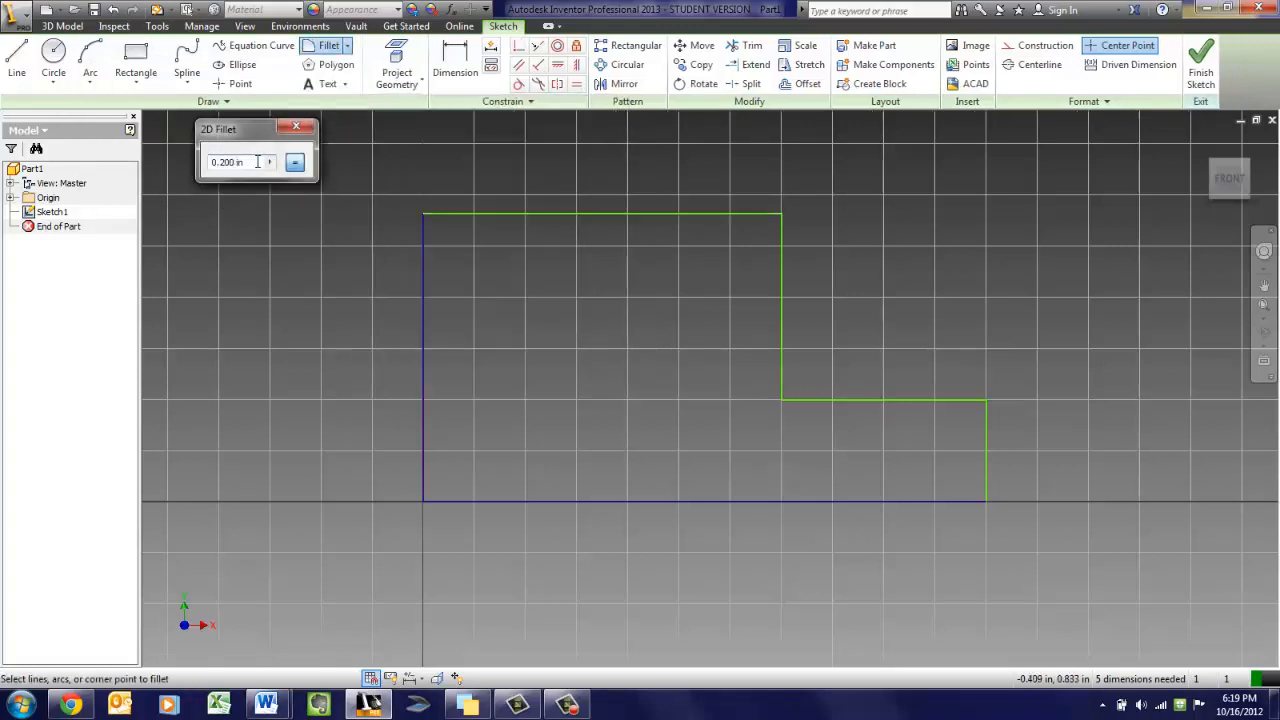
drag(233, 161, 224, 162)
key(BackSpace)
key(BackSpace)
text(125)
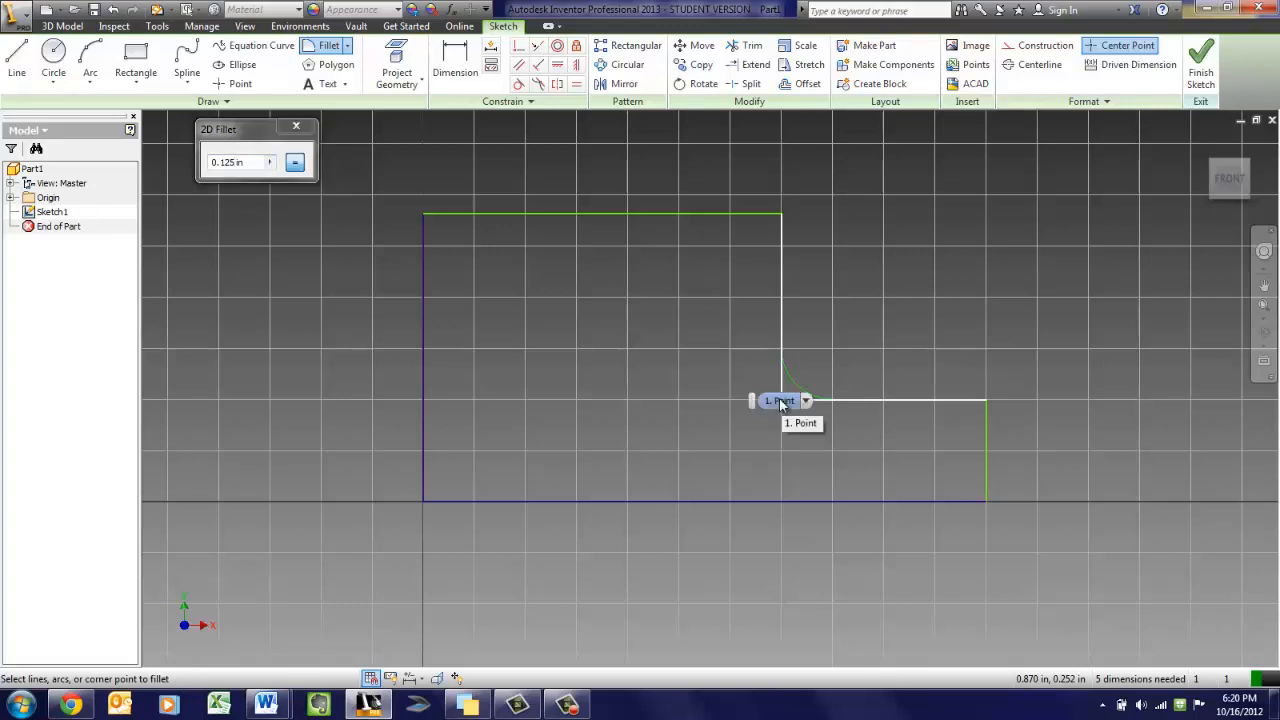
click(780, 400)
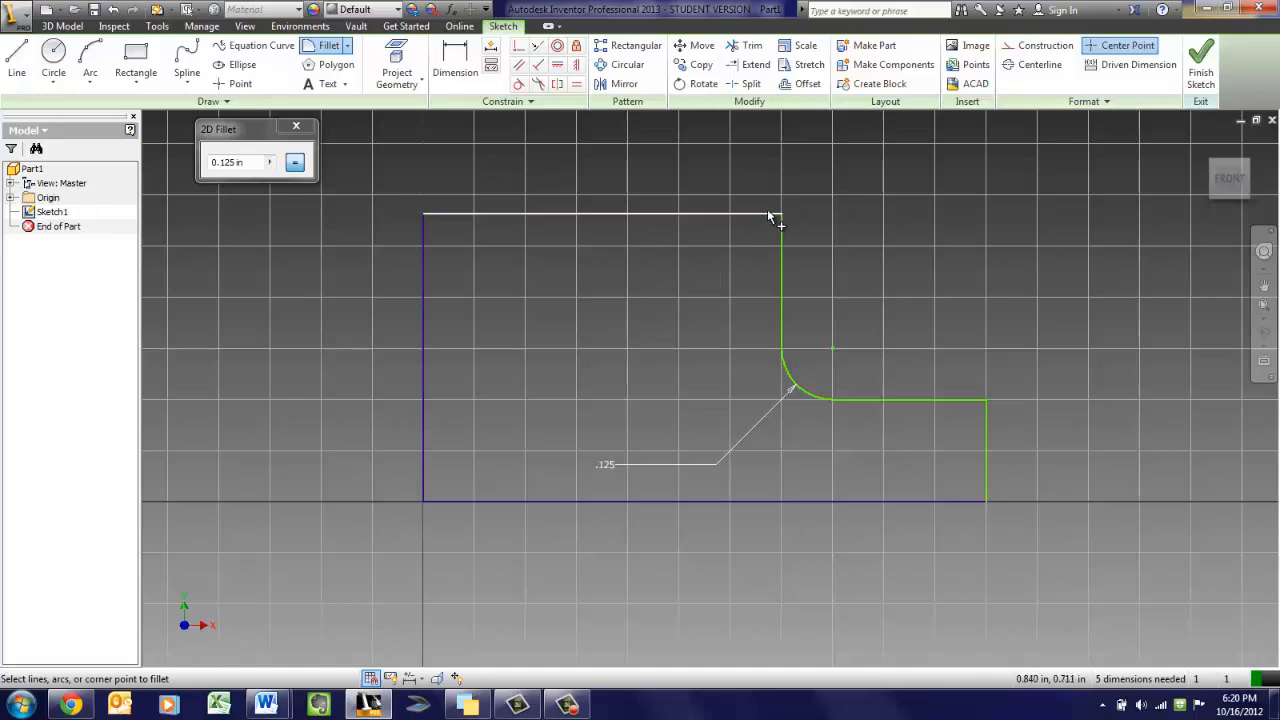
- Fillet the outer corner between the profile's top edge and the inner vertical edge with the same 0.125 in radius
click(781, 355)
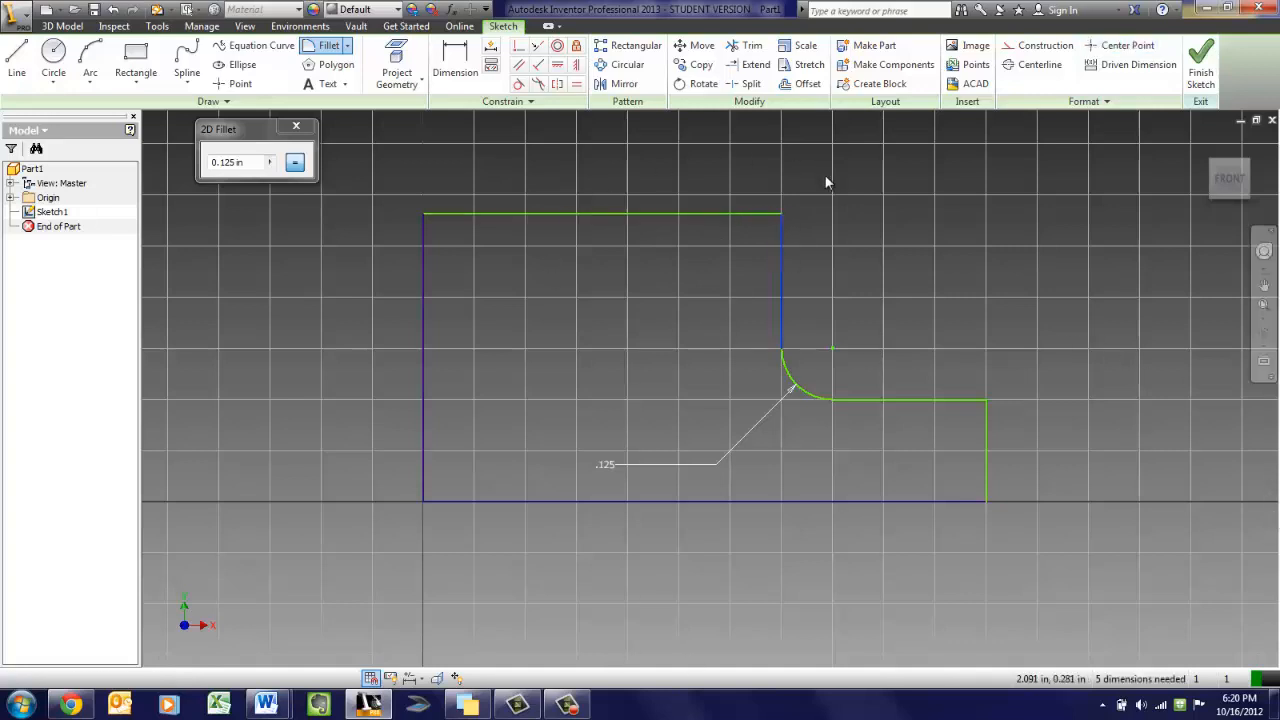
click(783, 213)
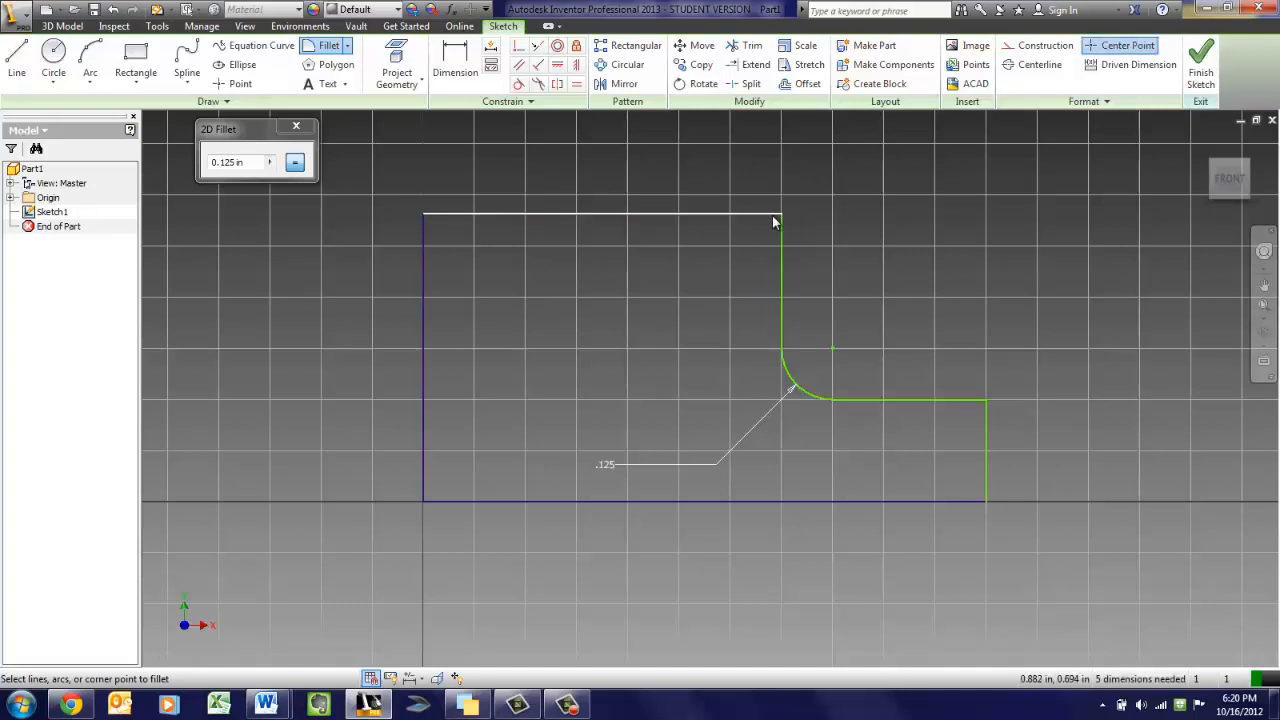
click(781, 222)
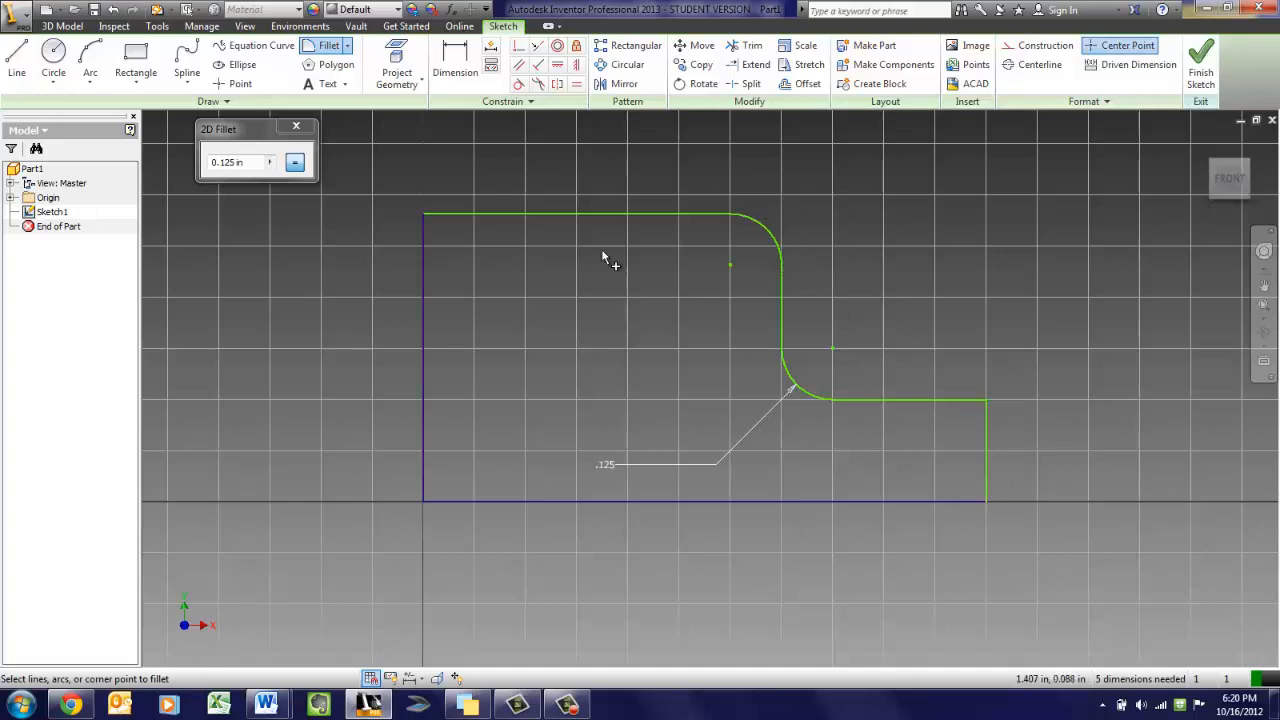
- Set the fillet radius to 0.2 in and round the outer corner of the profile's lower right leg
click(230, 162)
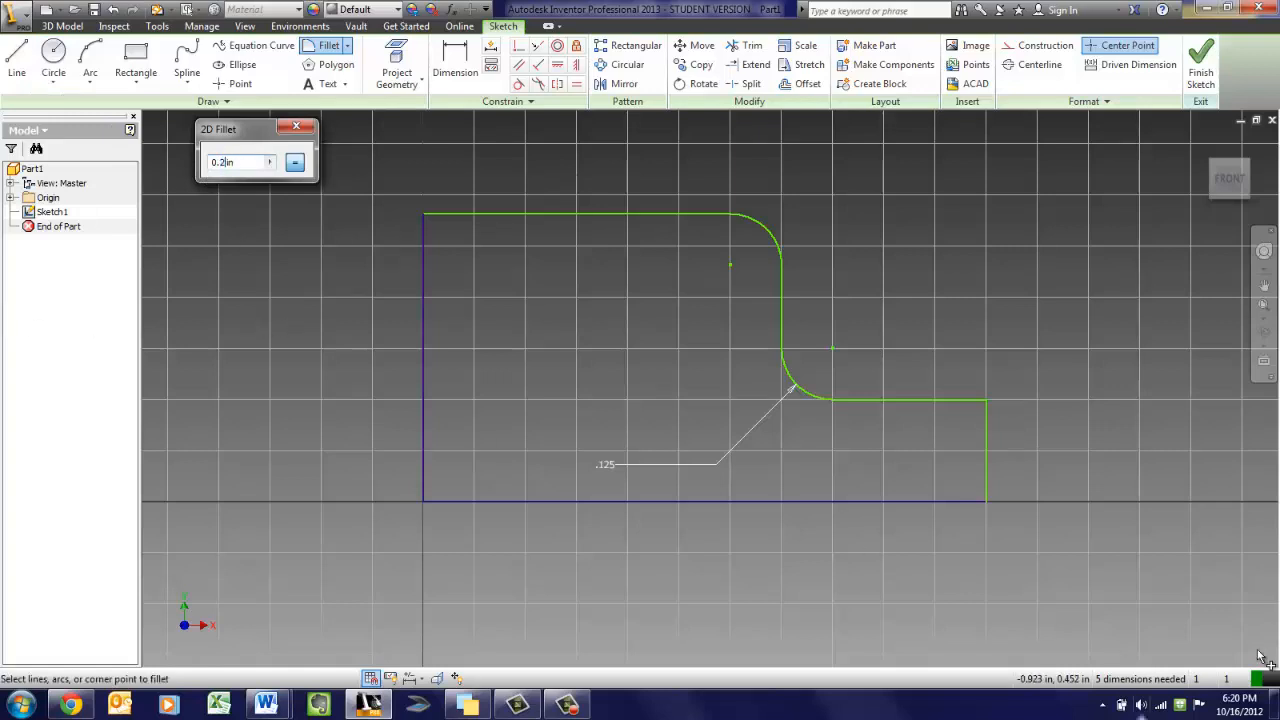
click(987, 404)
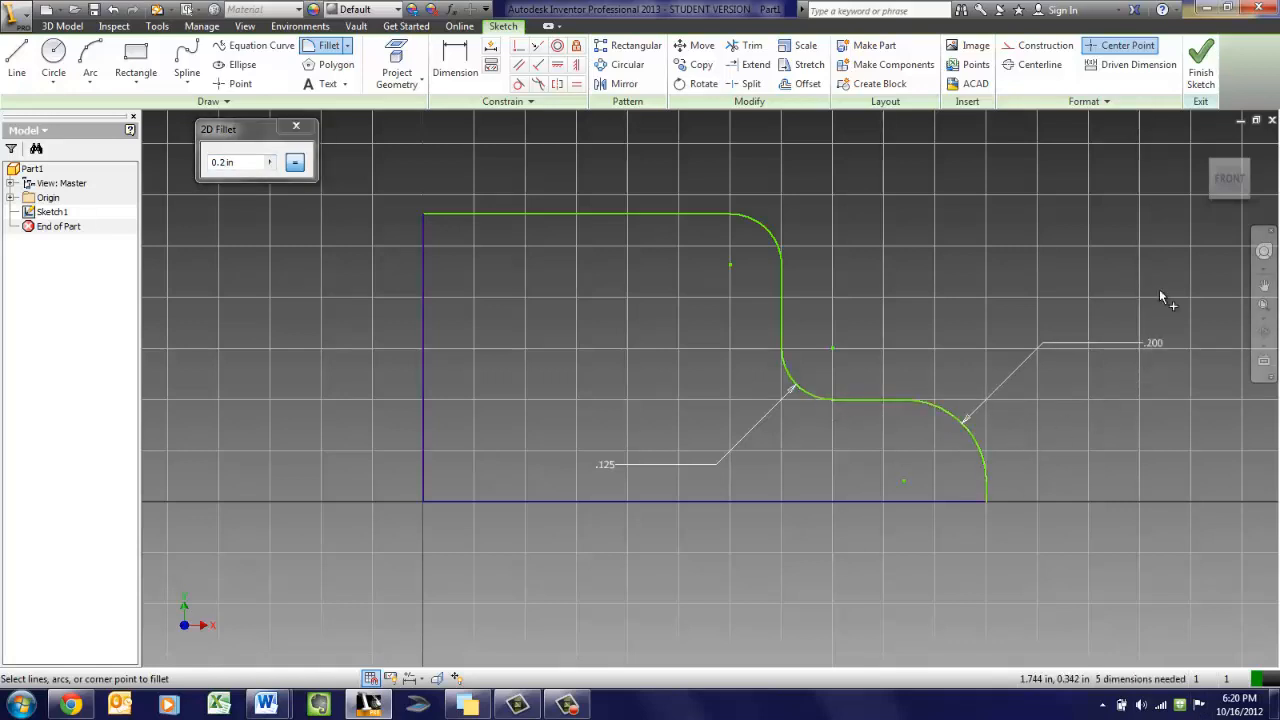
key(d)
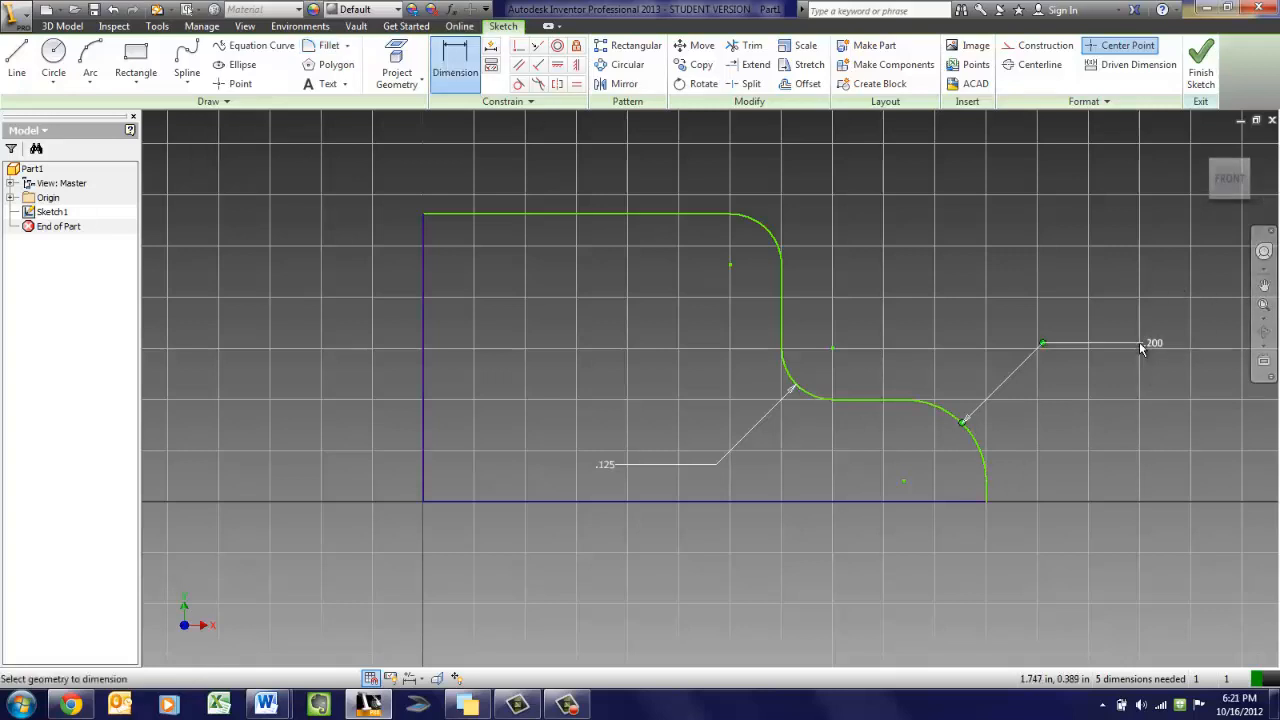
click(1148, 343)
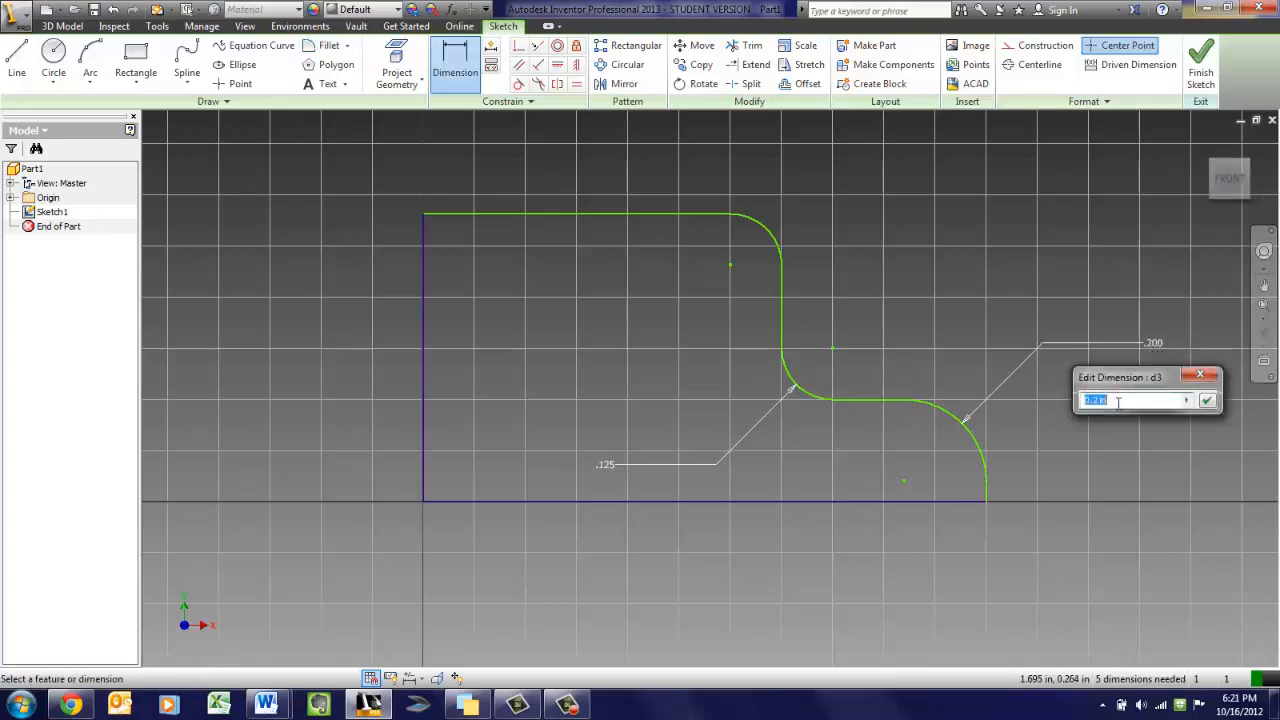
click(1205, 374)
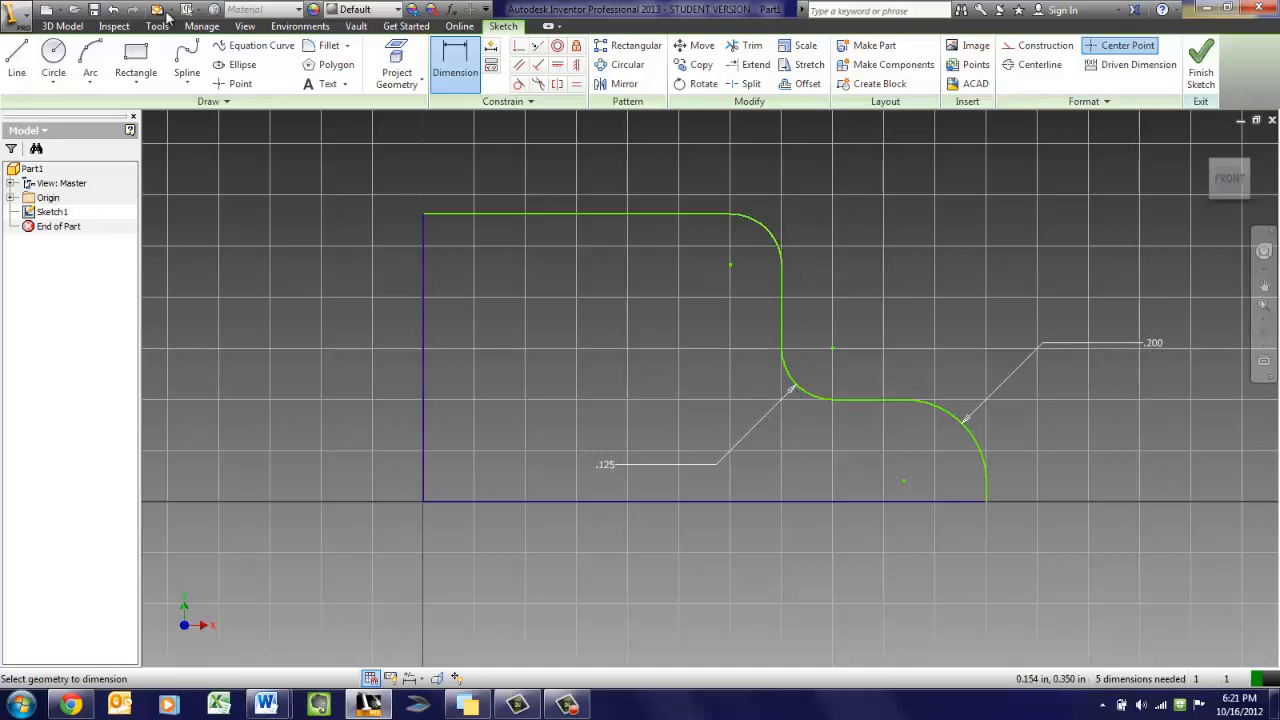
- Chamfer the profile's upper-left corner with the equal-distance method and a distance of 0.125 in
click(349, 47)
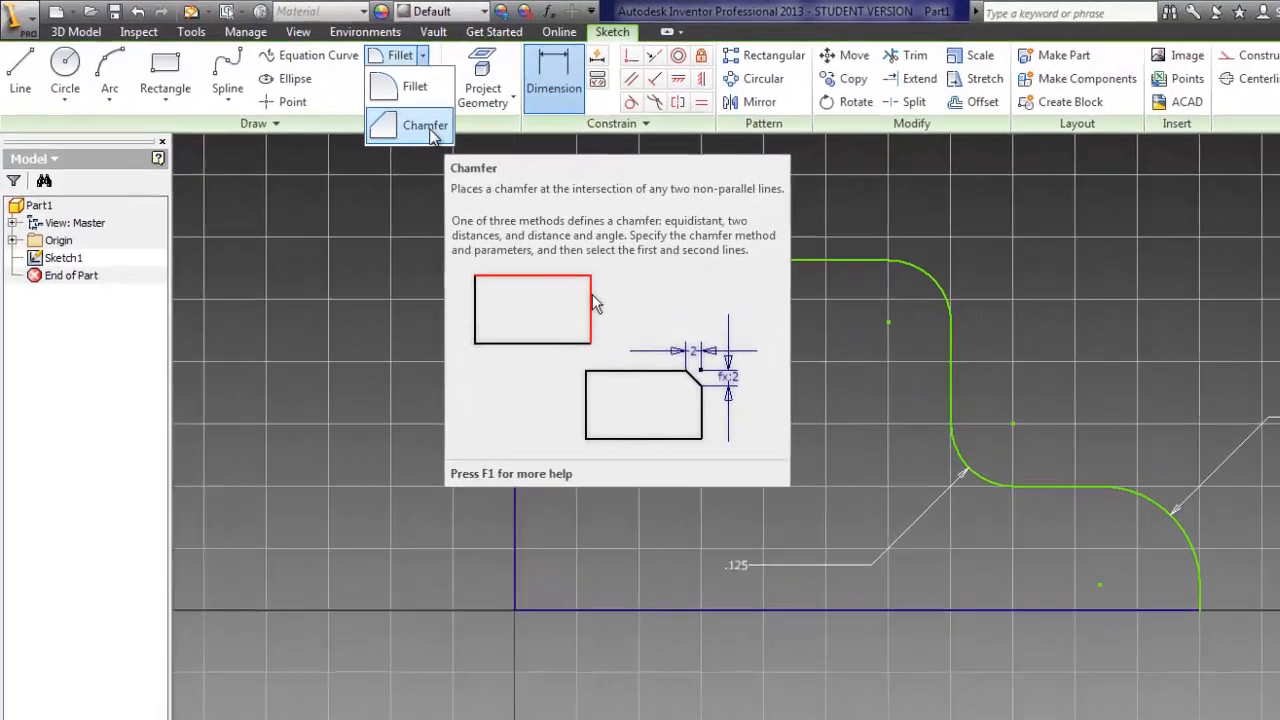
click(352, 106)
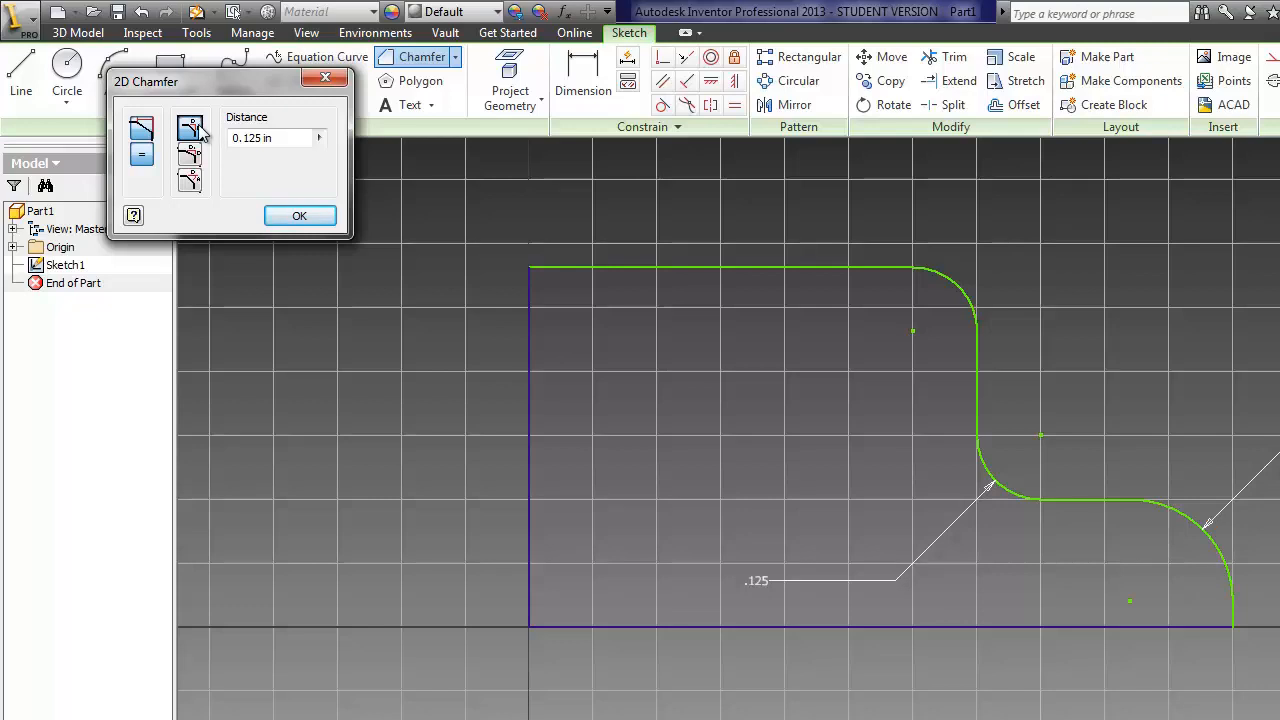
click(197, 159)
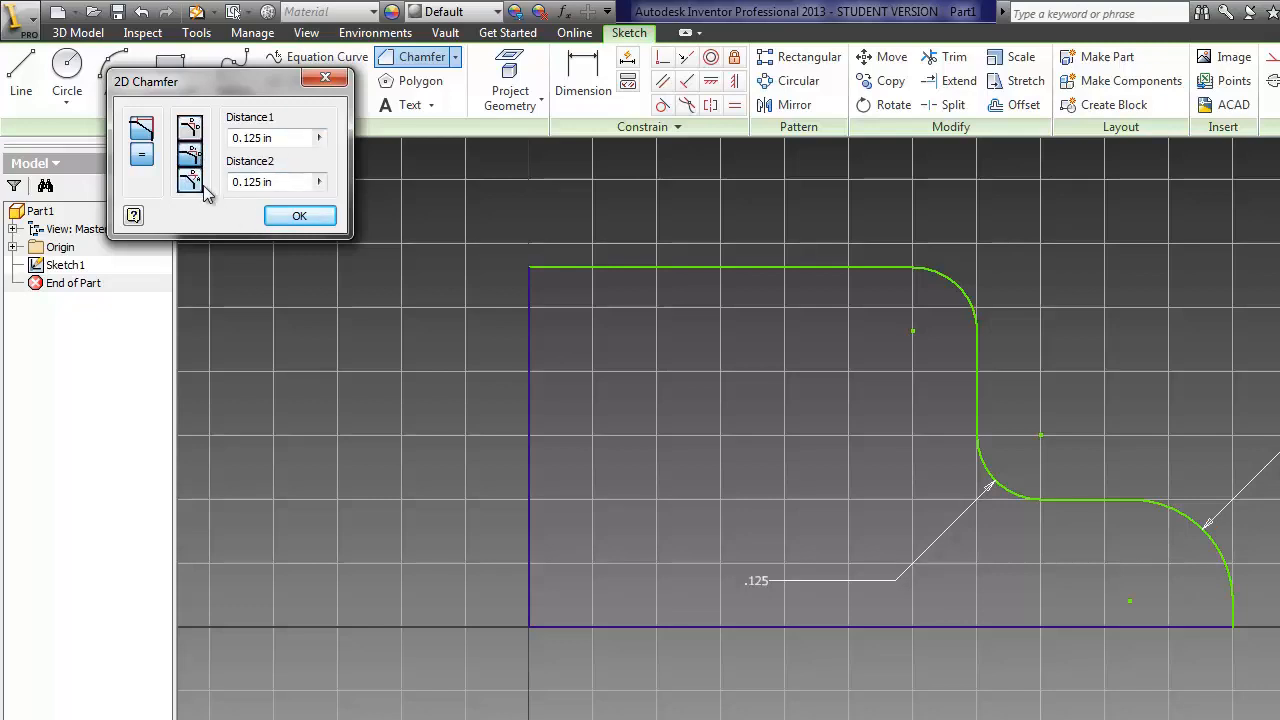
click(199, 182)
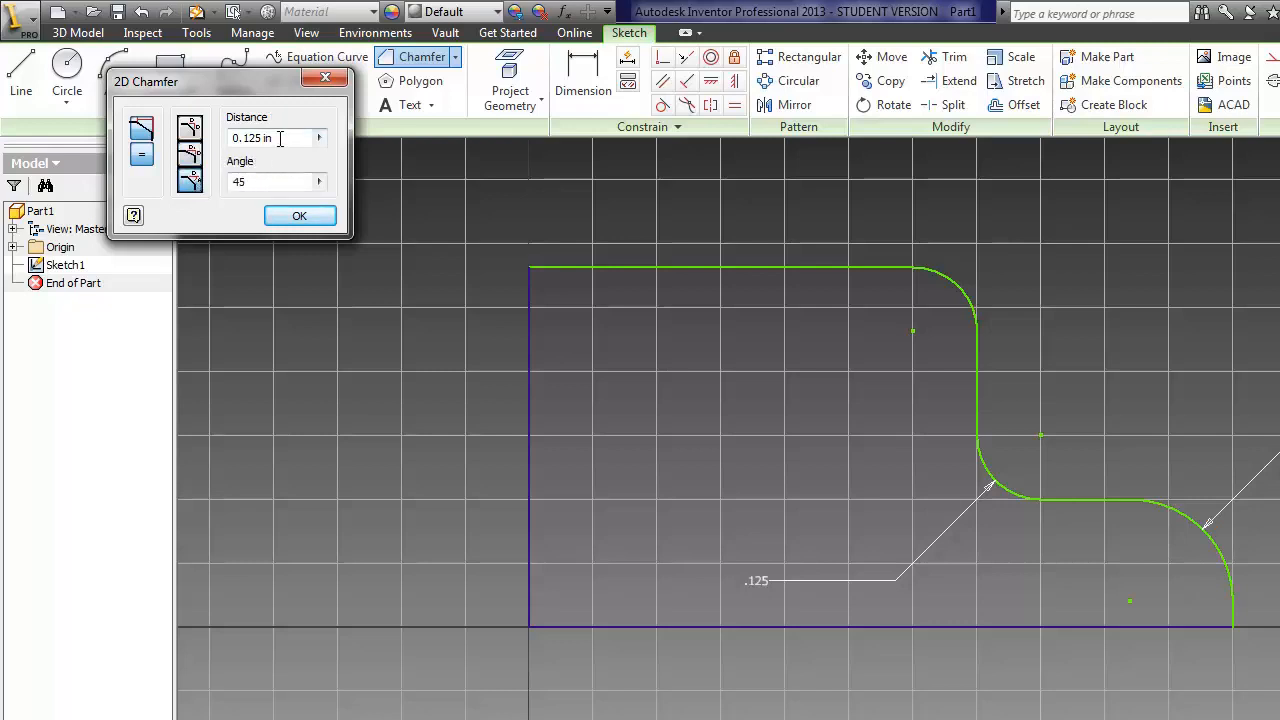
drag(241, 81, 255, 71)
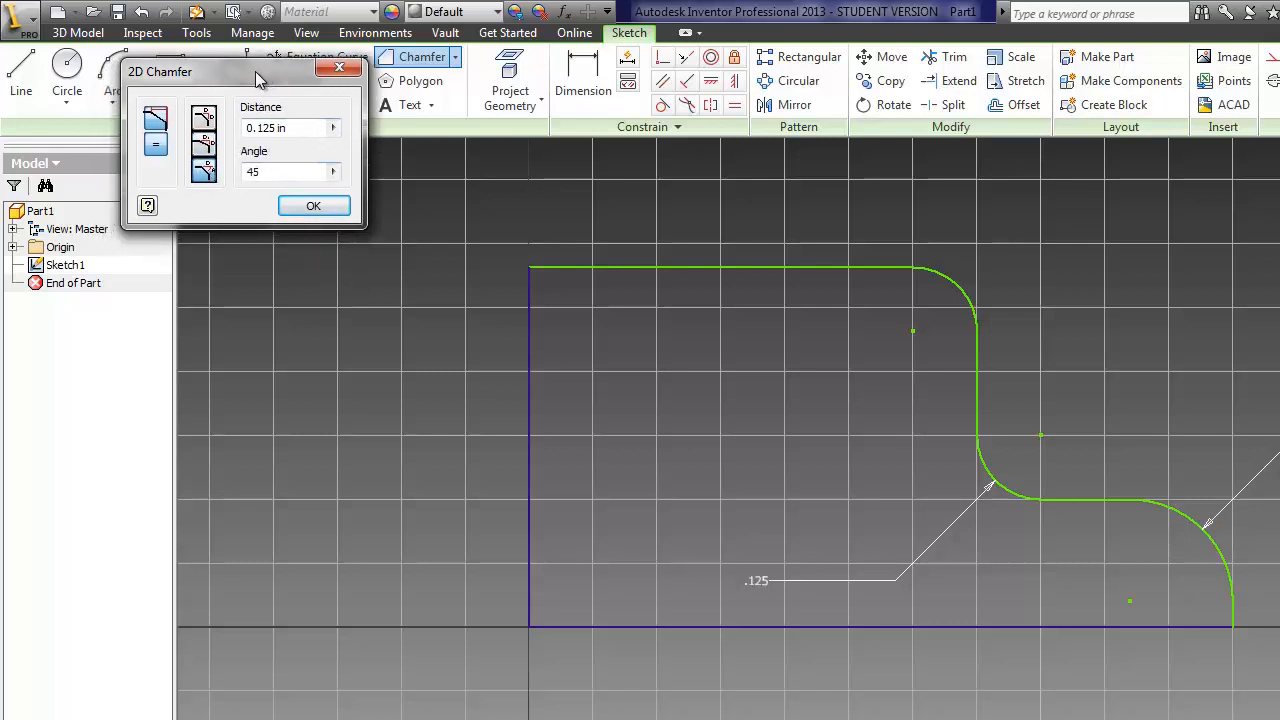
click(204, 118)
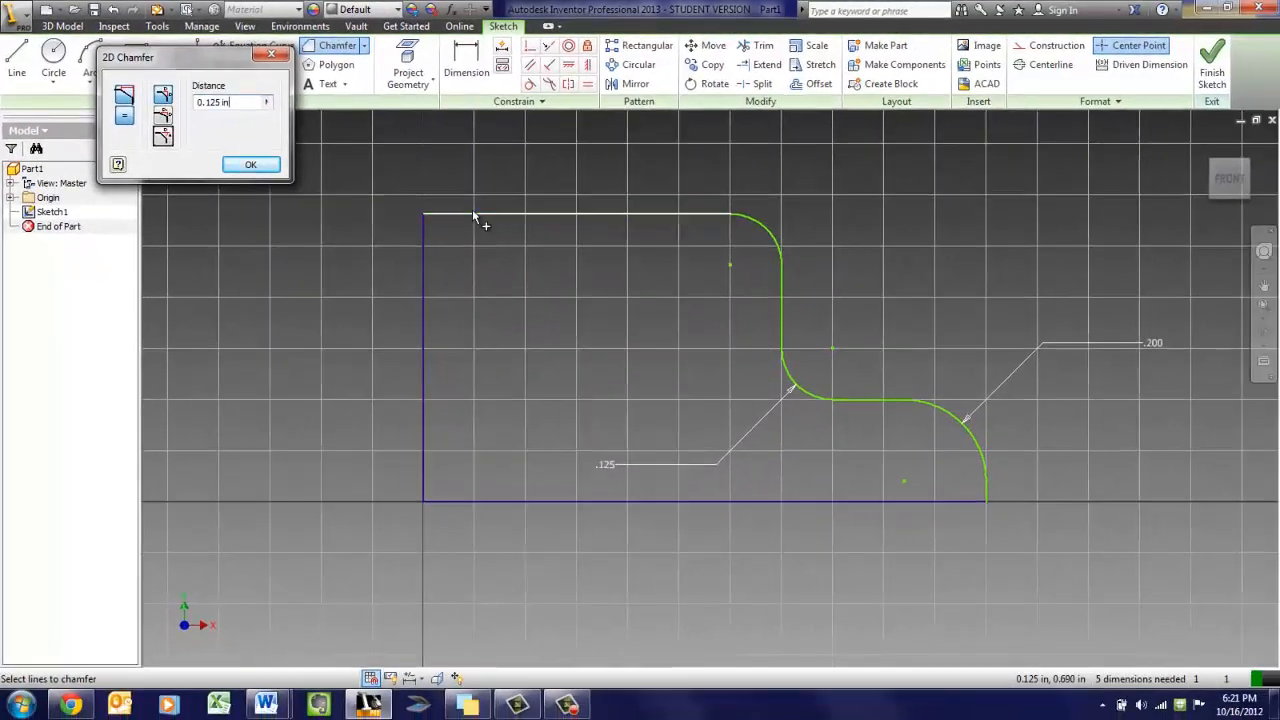
click(468, 214)
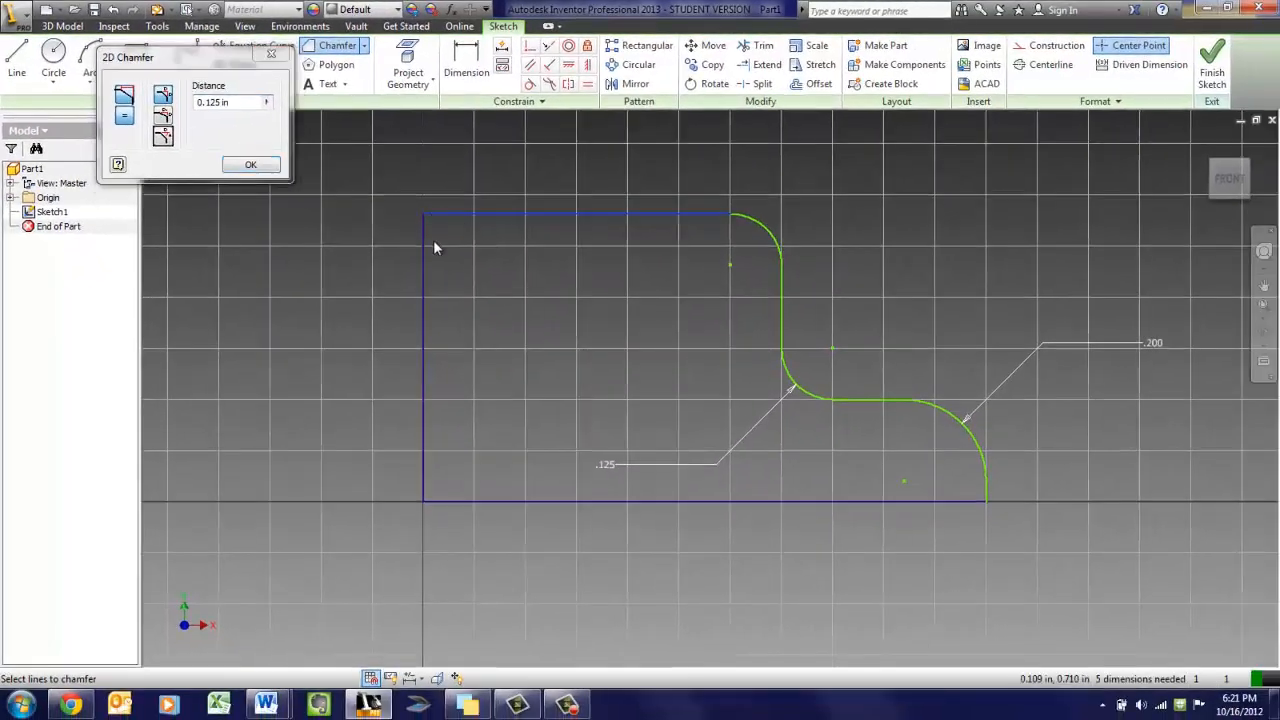
click(423, 256)
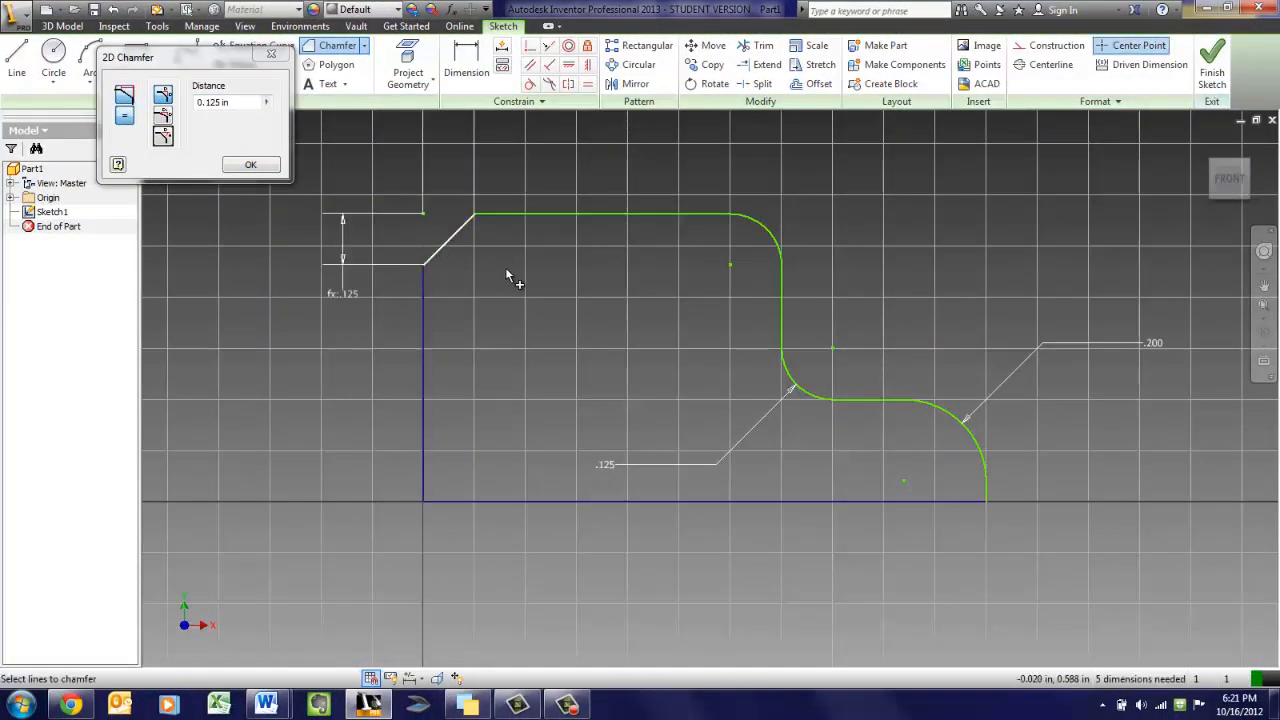
- Chamfer the profile's lower-left corner with the two-distance method, using 0.125 in along the vertical edge and 0.25 in along the bottom edge
scroll(508, 268, down, 3)
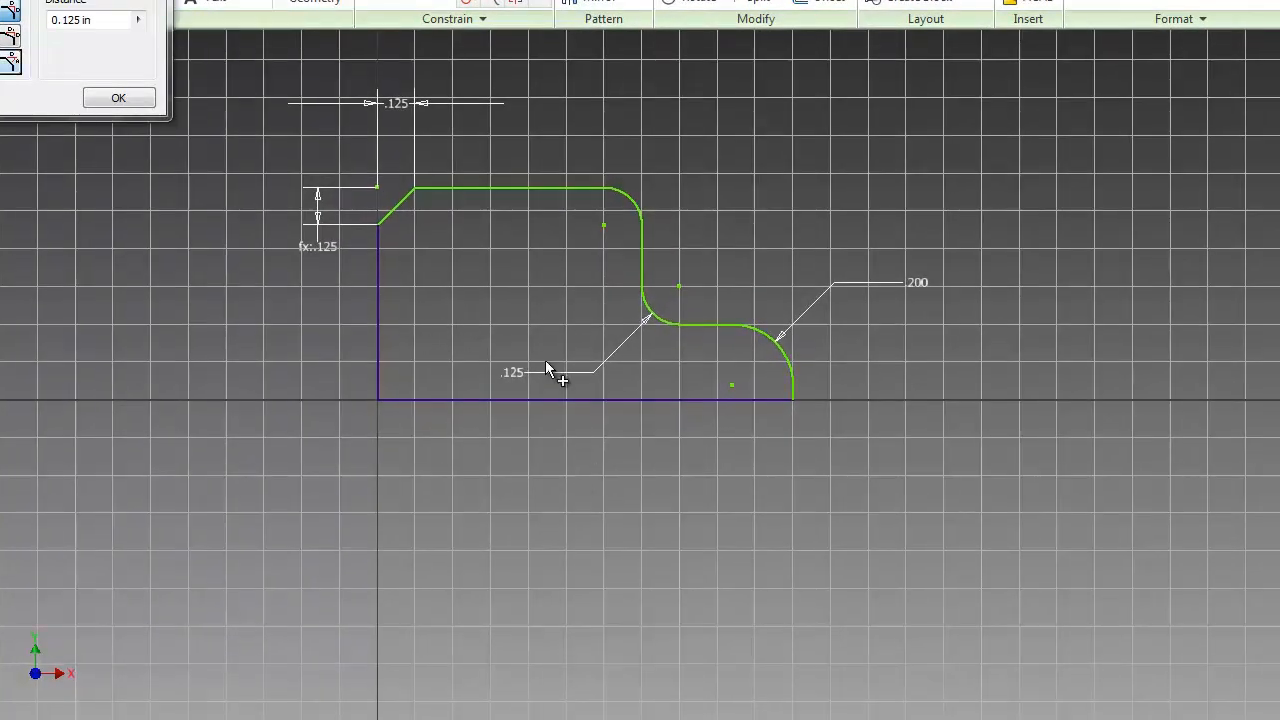
middle_drag(543, 314, 394, 252)
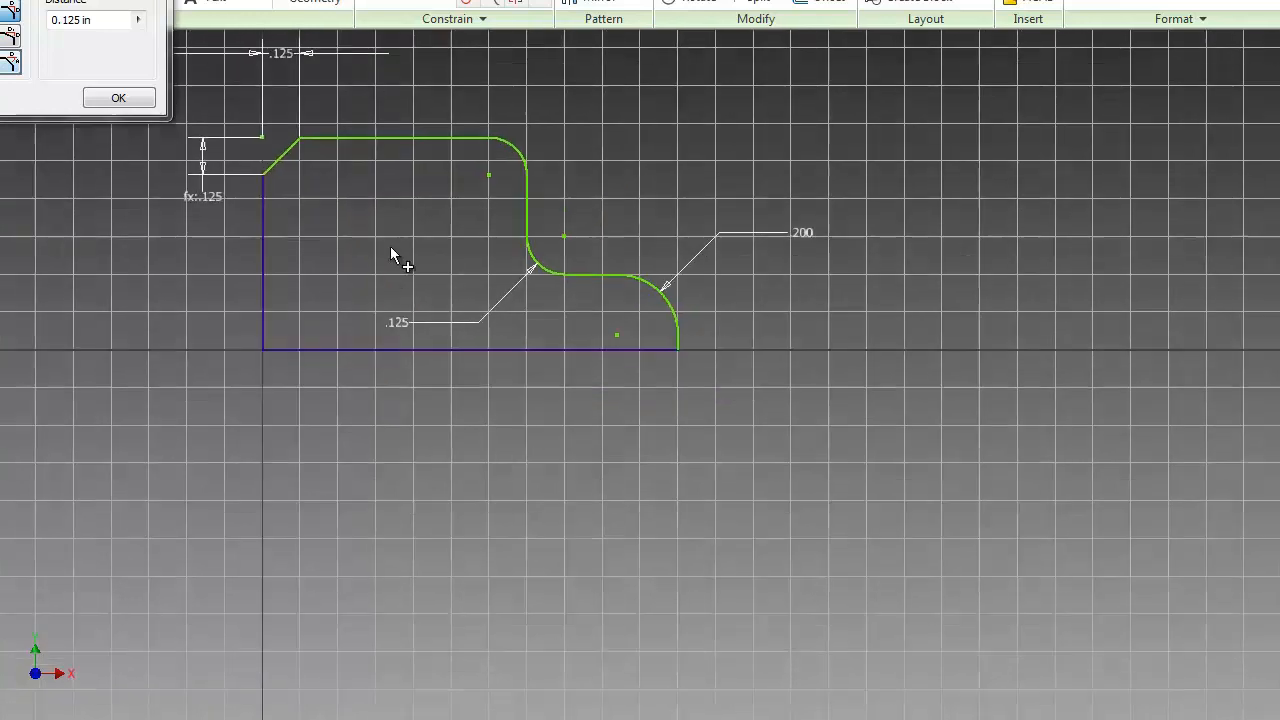
click(12, 42)
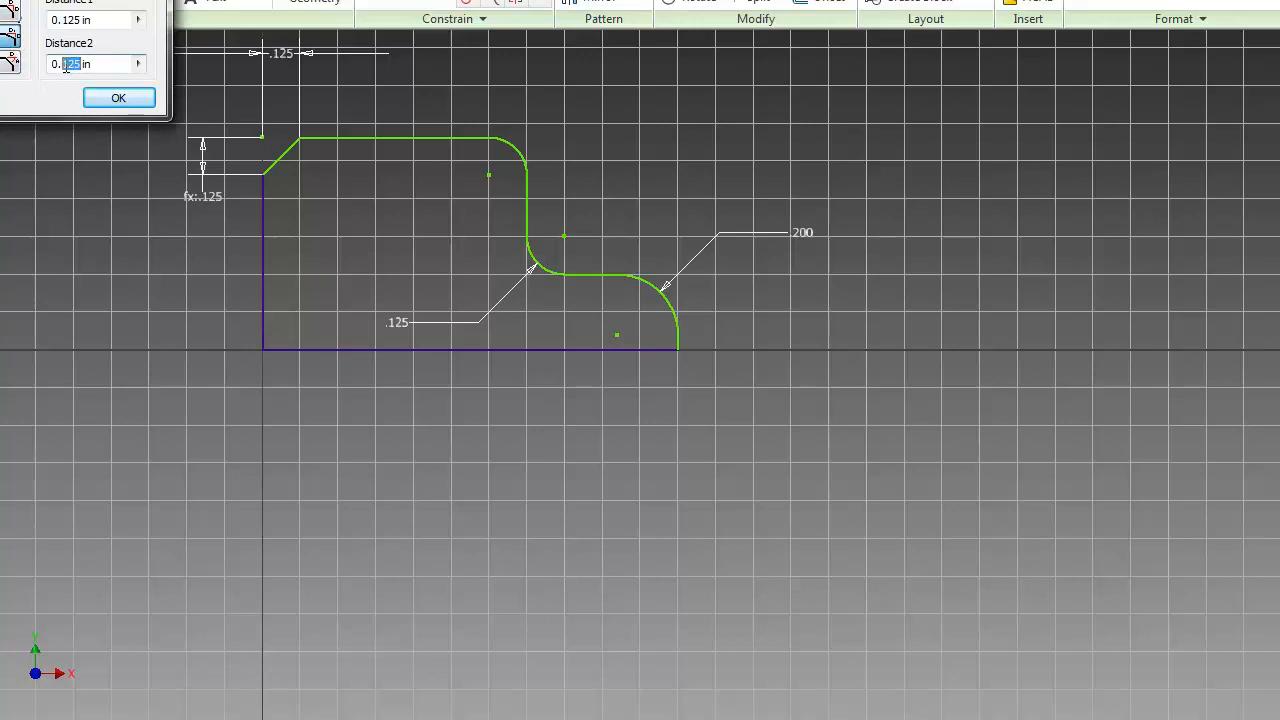
middle_drag(380, 162, 413, 186)
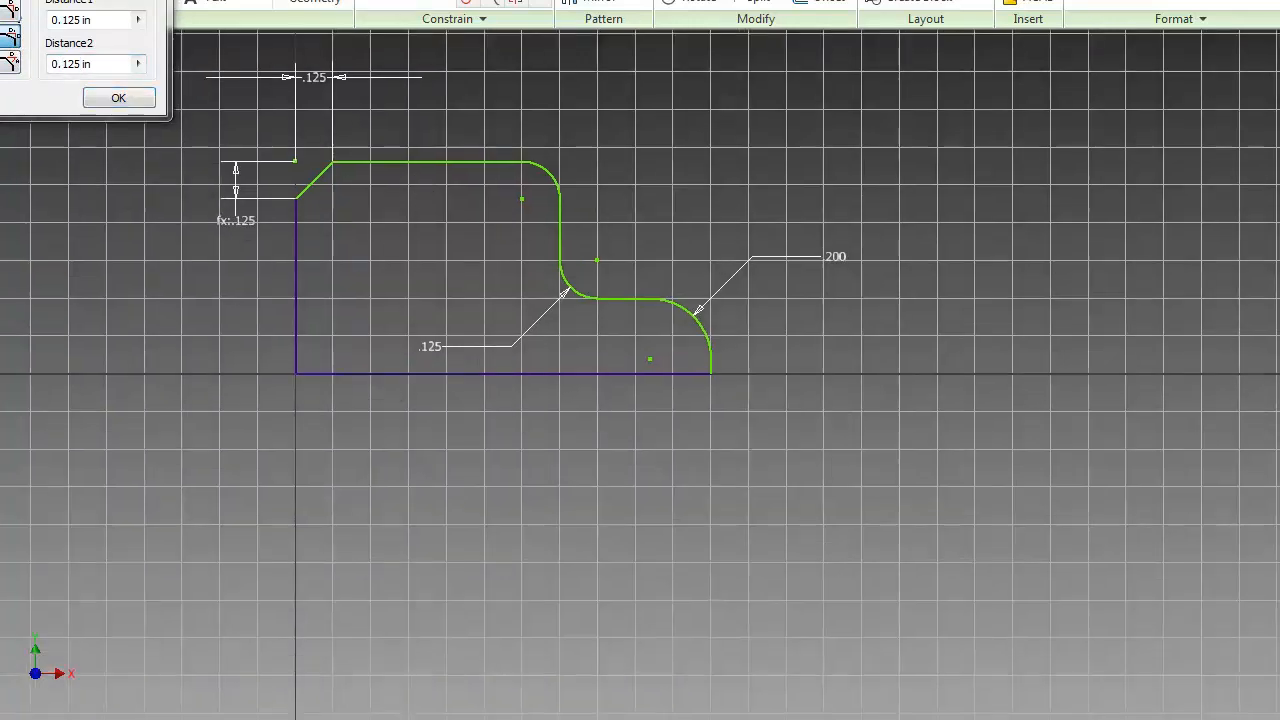
click(71, 66)
key(BackSpace)
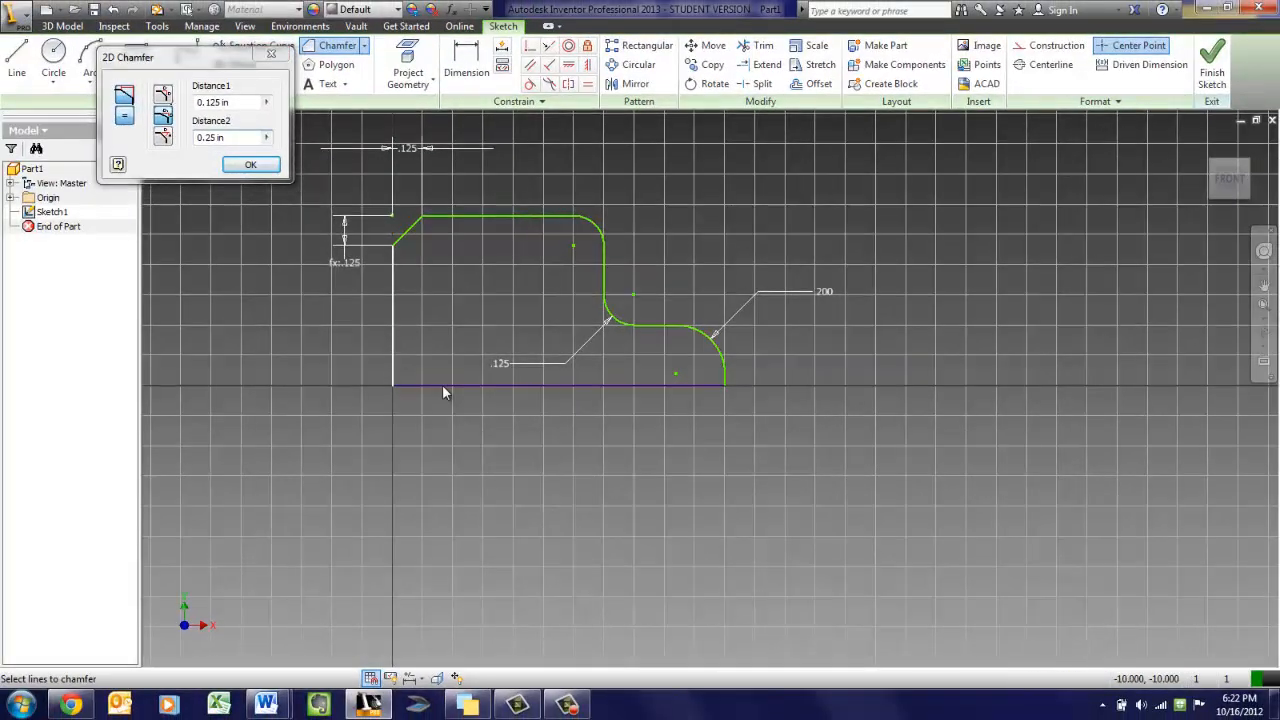
click(442, 384)
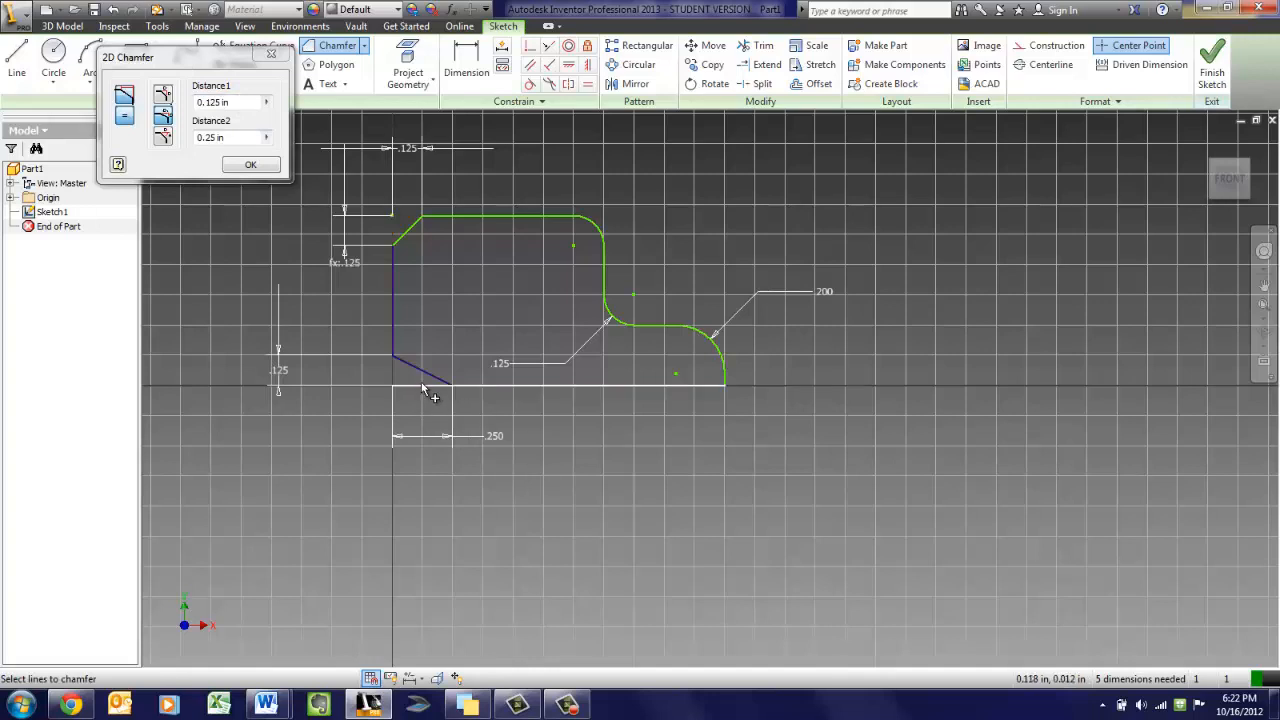
- Chamfer the profile's lower-right corner with the distance-and-angle method, using 0.125 in along the bottom edge and a 45° angle
click(163, 135)
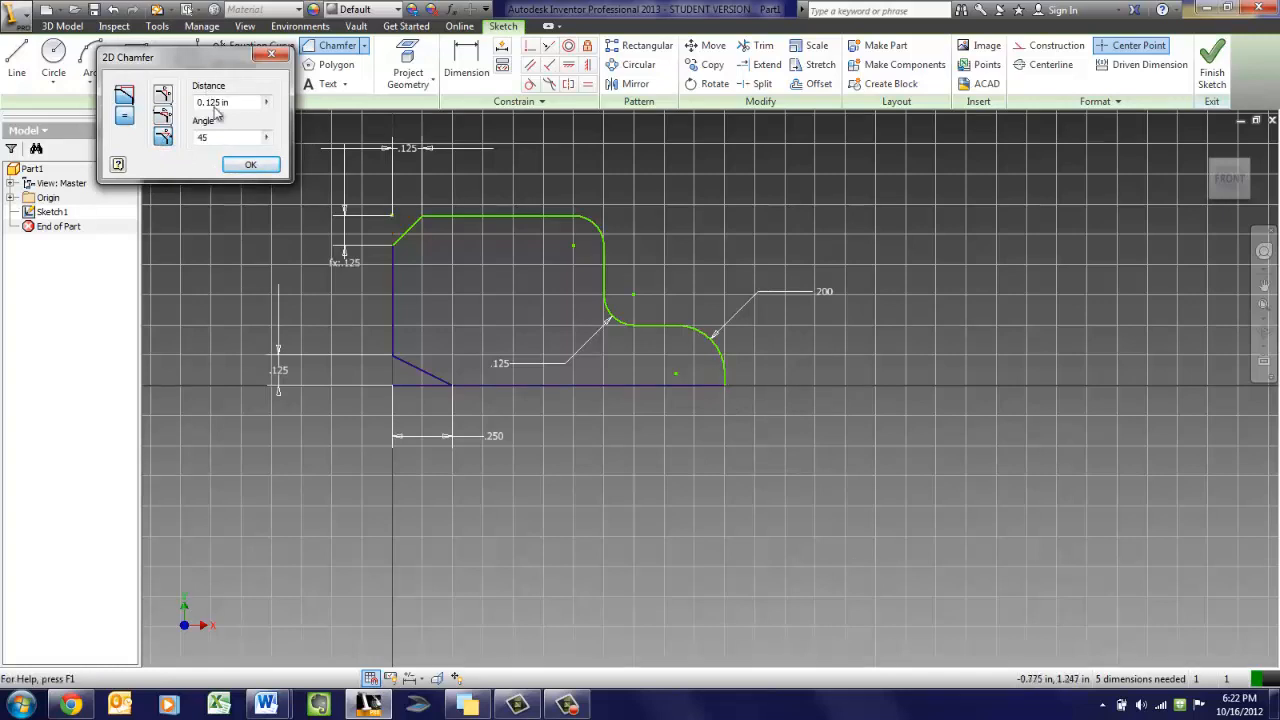
click(717, 387)
click(723, 372)
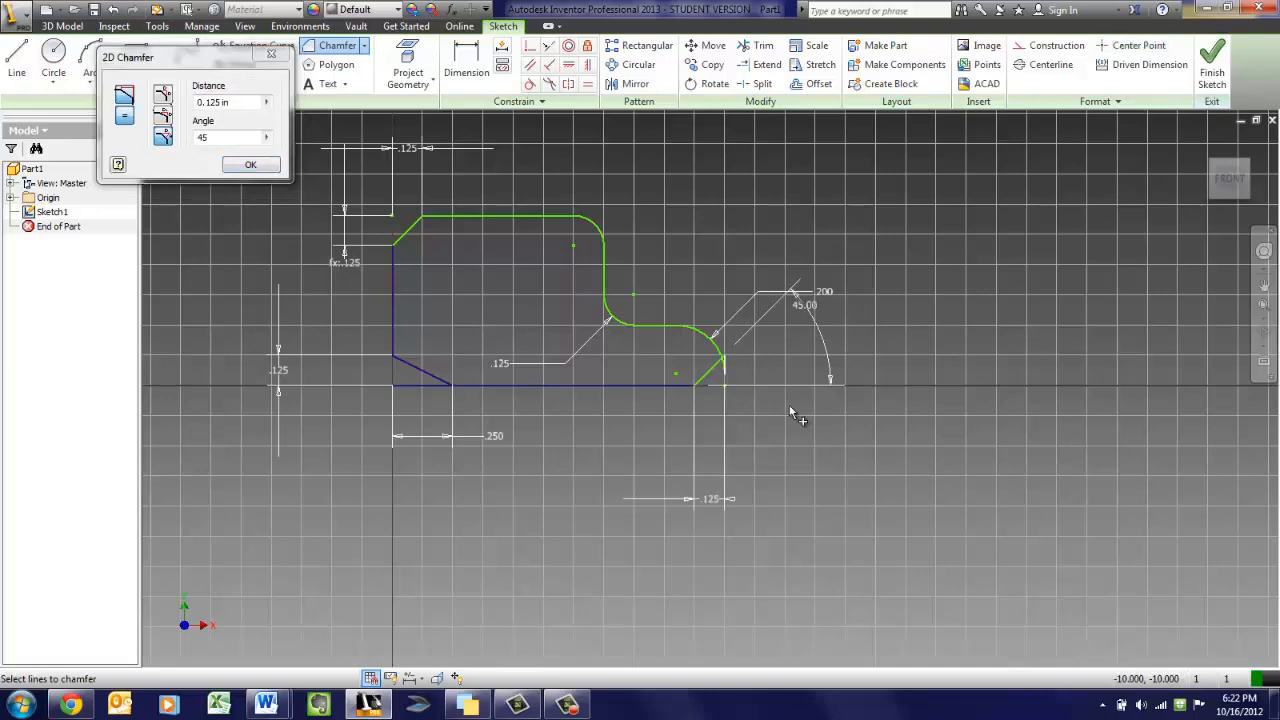
scroll(796, 405, down, 2)
scroll(796, 405, up, 3)
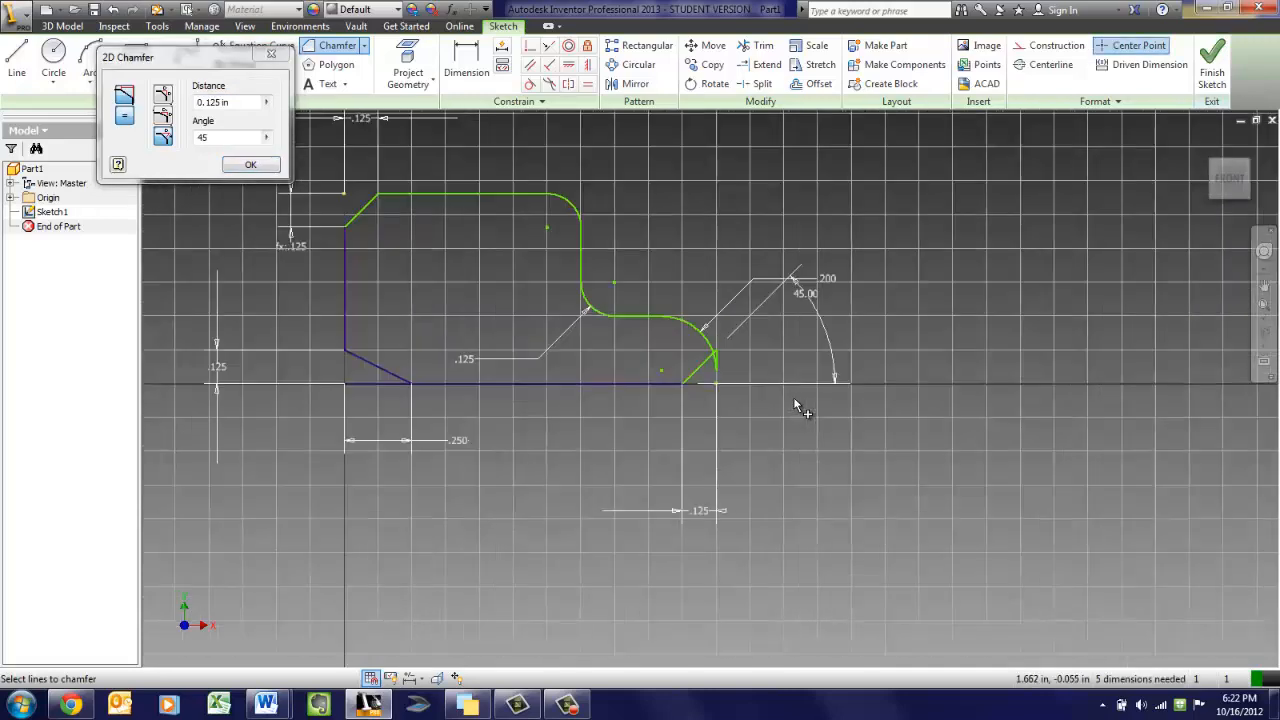
middle_drag(774, 383, 836, 392)
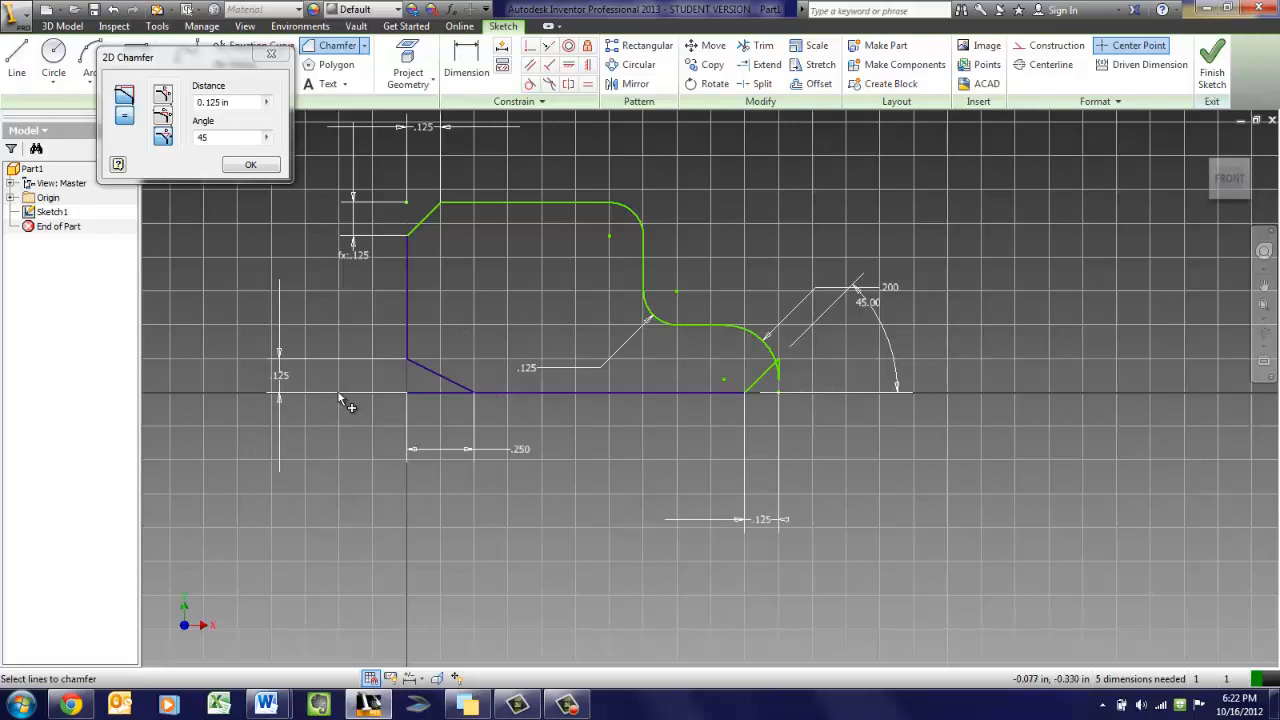